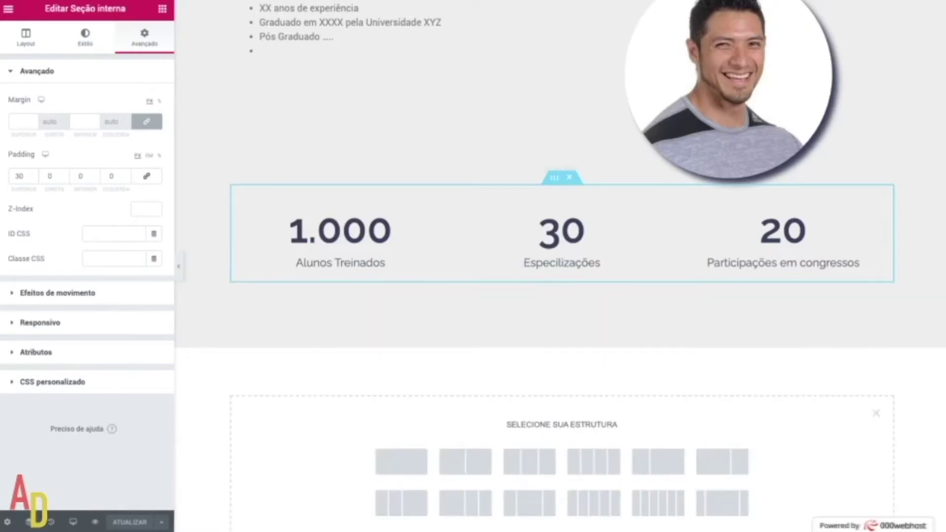
# Add a single-column section below the statistics section and place a Título widget in it.
pyautogui.scroll(-2, 402, 441)
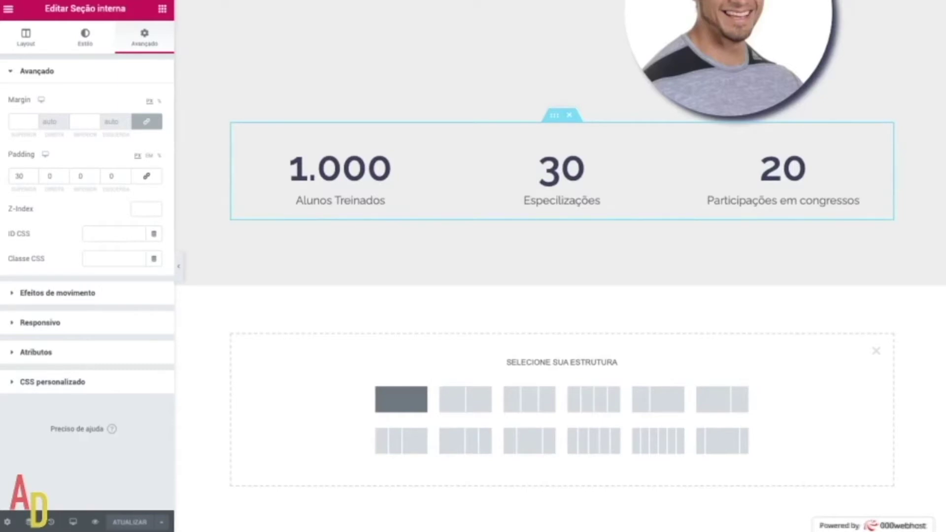
pyautogui.click(401, 399)
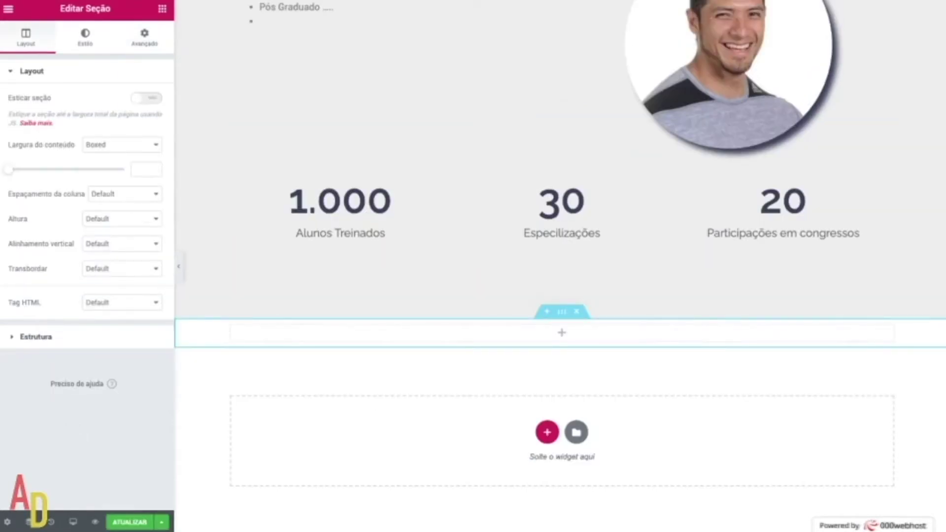
pyautogui.click(162, 8)
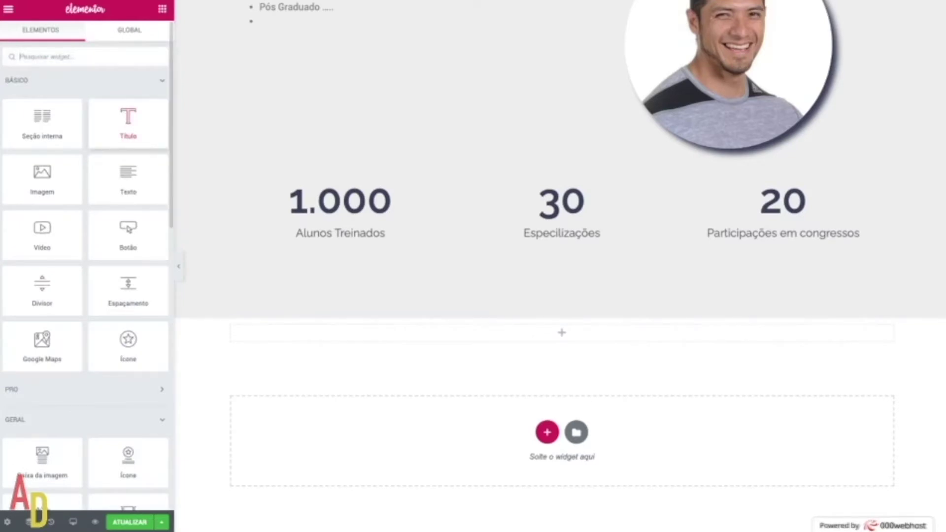
pyautogui.moveTo(129, 124); pyautogui.dragTo(444, 333)
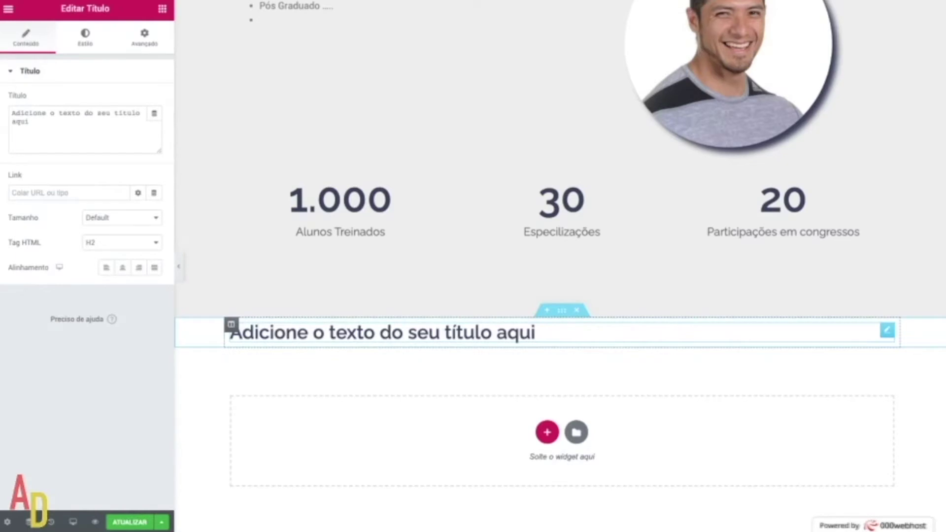
# Set the new heading's text to "PLANOS" and center it.
pyautogui.tripleClick(74, 117)
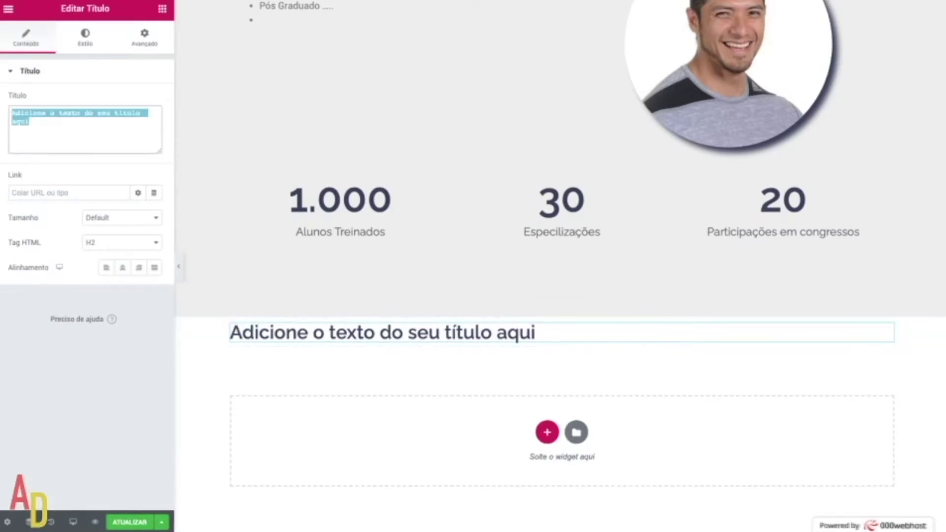
pyautogui.write('PLANO')
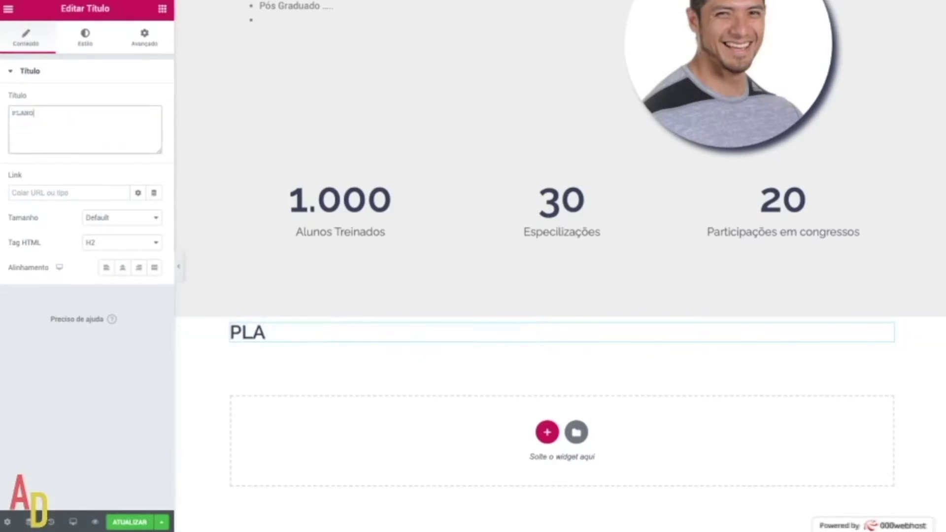
pyautogui.write('S')
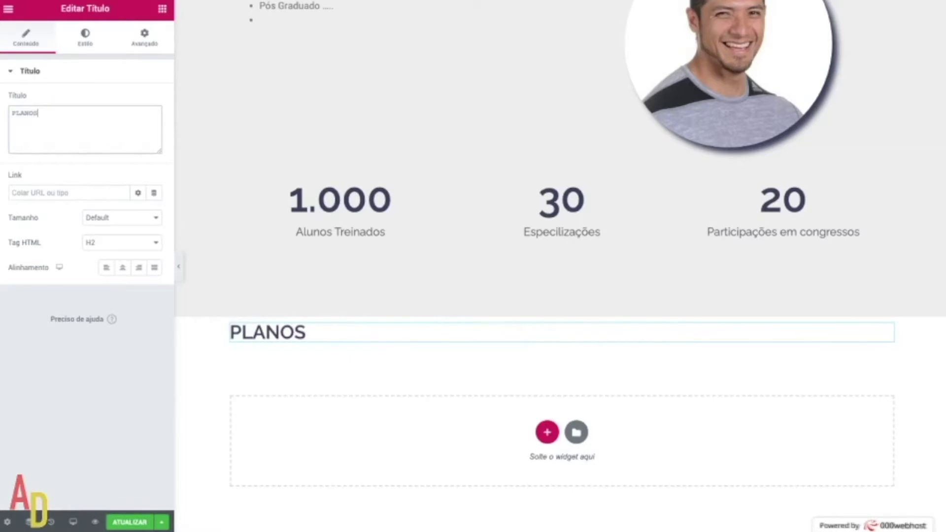
pyautogui.click(123, 267)
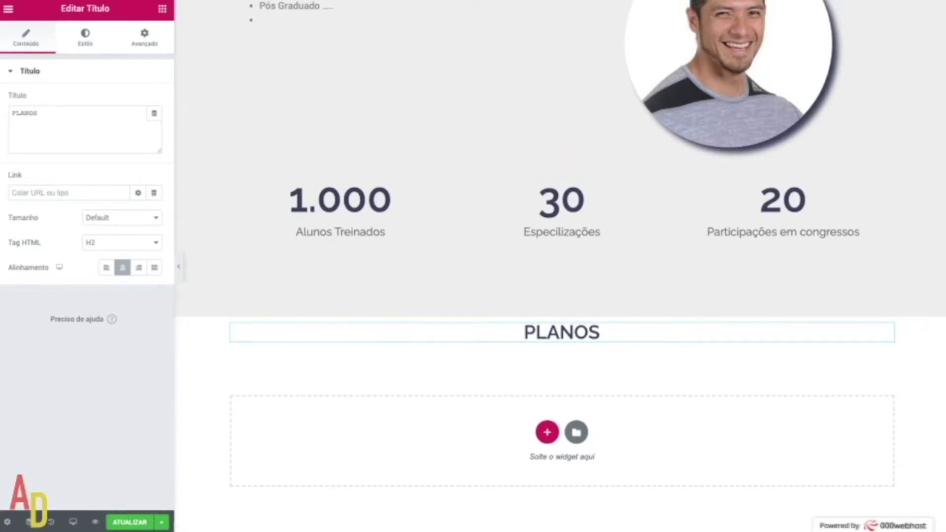
# Add a Texto widget below the PLANOS heading reading "Planos preparados para ajudá-lo a alcançar seus objetivos.".
pyautogui.click(162, 9)
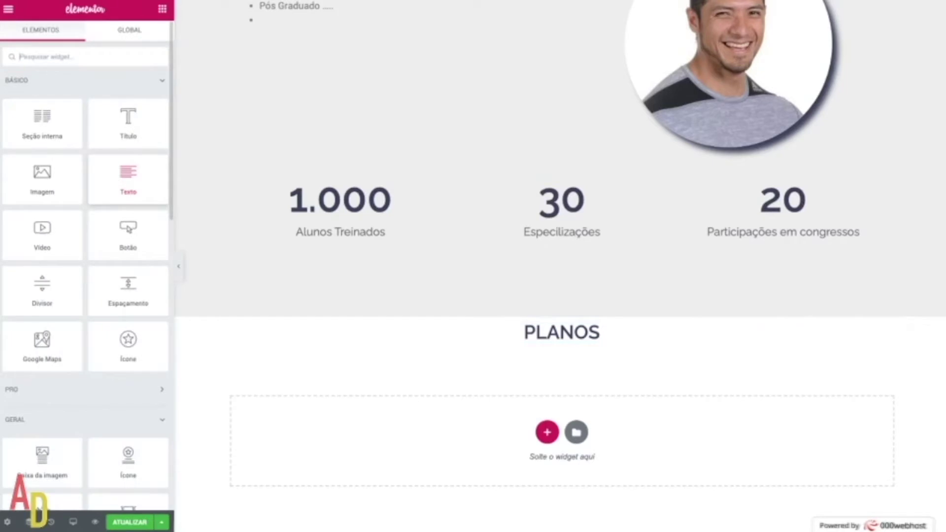
pyautogui.moveTo(128, 179); pyautogui.dragTo(562, 339)
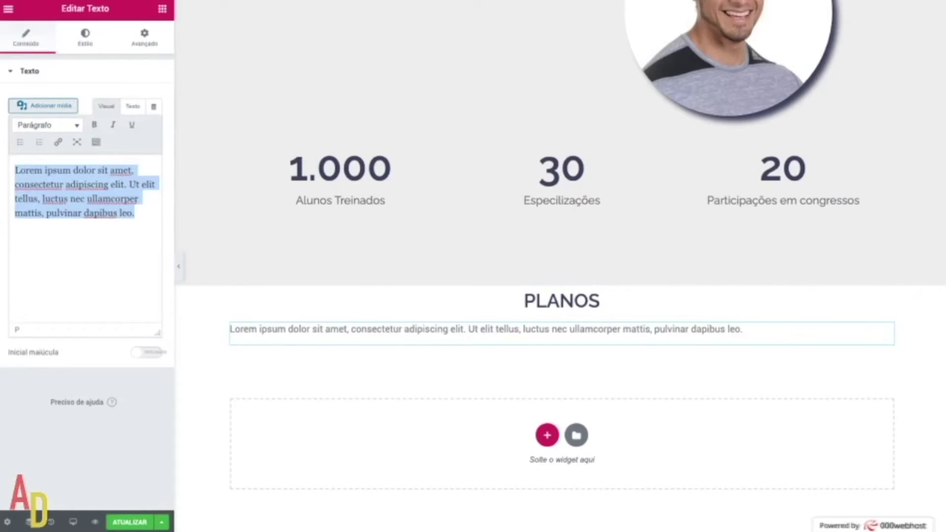
pyautogui.write('PLANOS P')
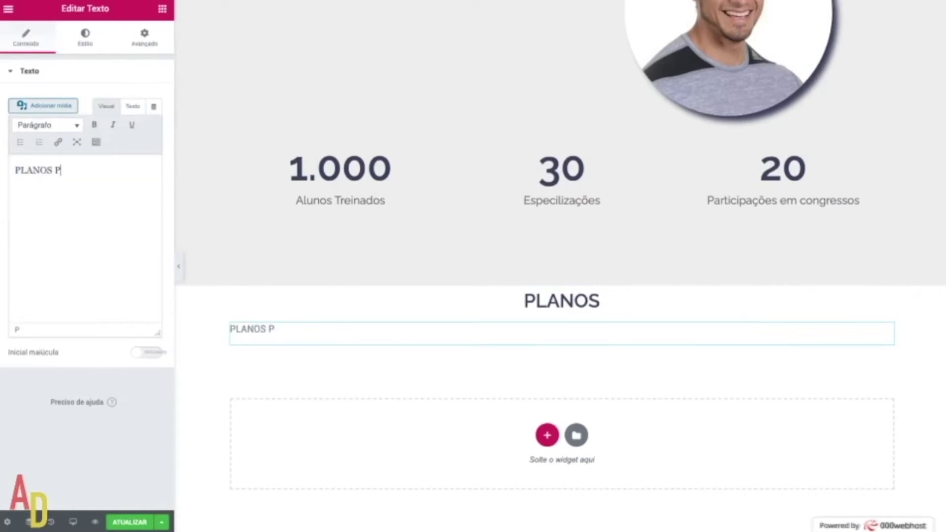
pyautogui.press('BackSpace')
pyautogui.press('BackSpace')
pyautogui.press('BackSpace')
pyautogui.press('BackSpace')
pyautogui.press('BackSpace')
pyautogui.press('BackSpace')
pyautogui.press('BackSpace')
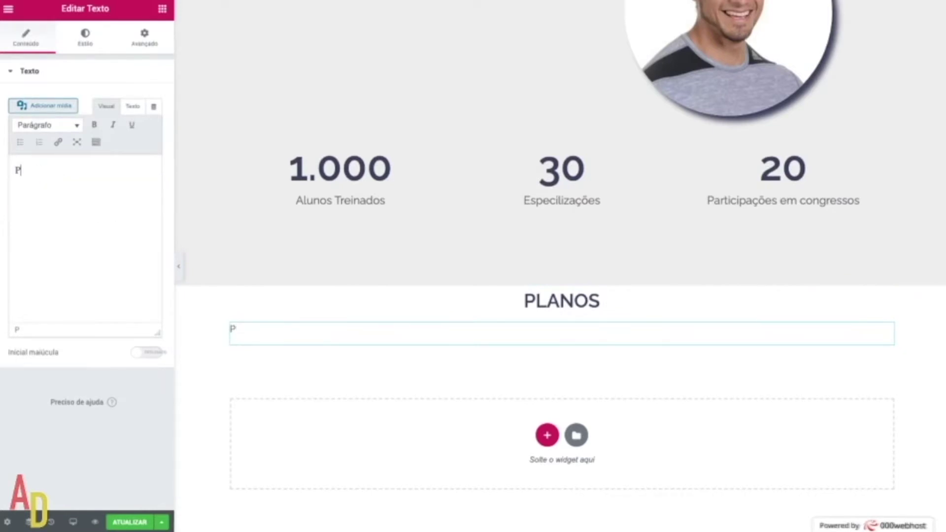
pyautogui.write('lanos preparado')
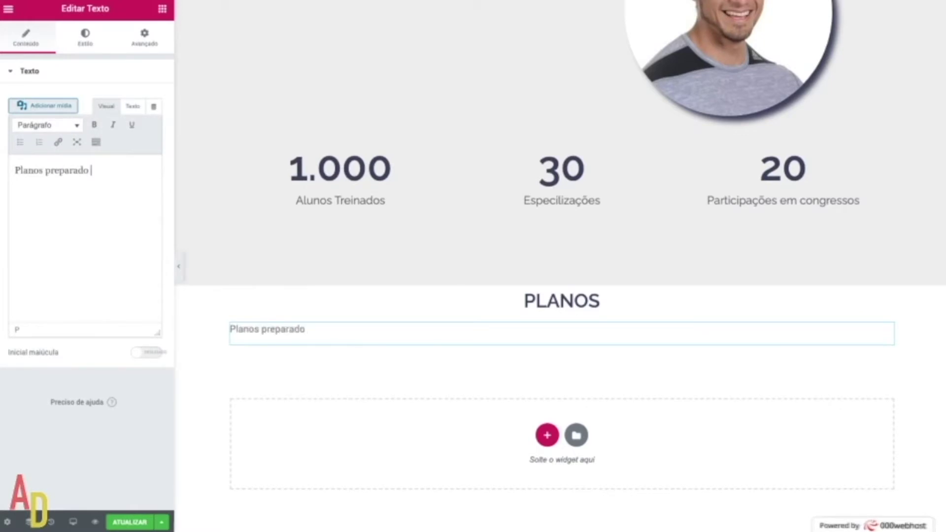
pyautogui.press('BackSpace')
pyautogui.write('s para  aju')
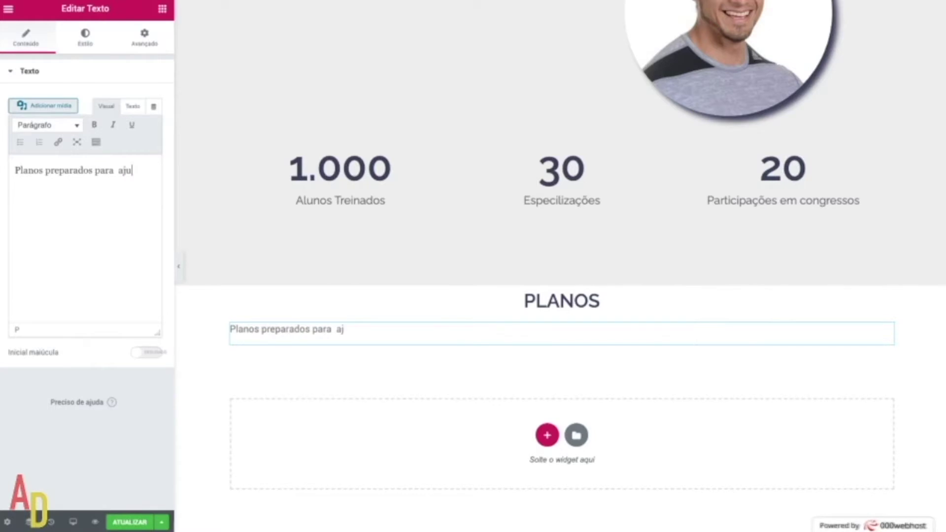
pyautogui.write('dá-lo a alc')
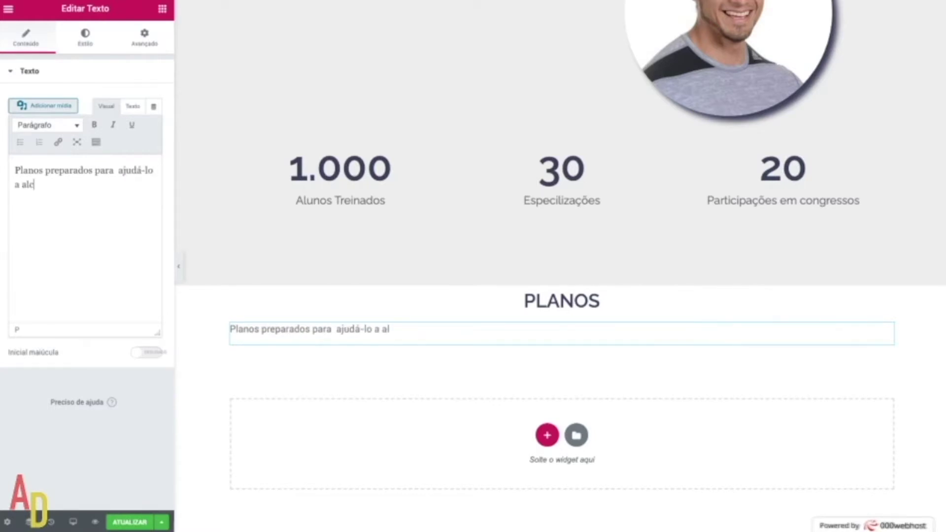
pyautogui.write('anças')
pyautogui.press('BackSpace')
pyautogui.write('r seus o')
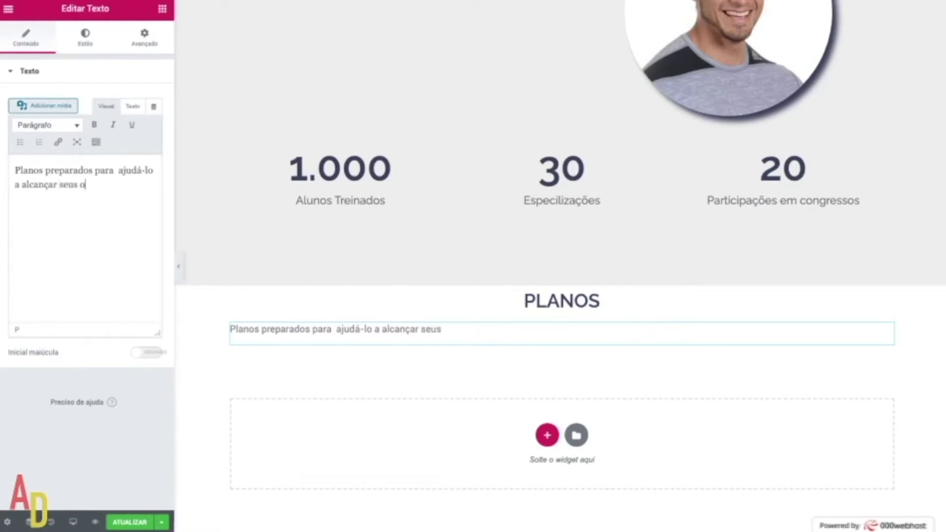
pyautogui.write('bjetivos.')
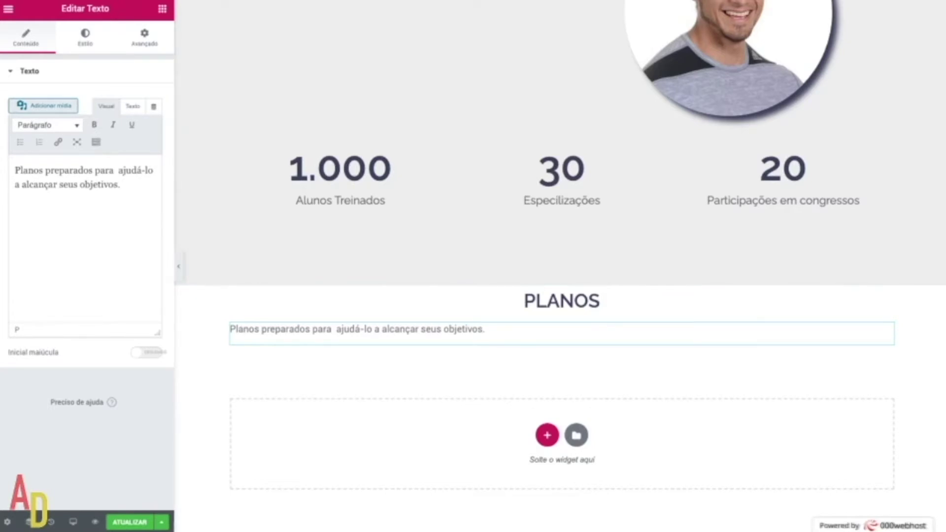
# Center the paragraph text below the PLANOS heading.
pyautogui.click(86, 38)
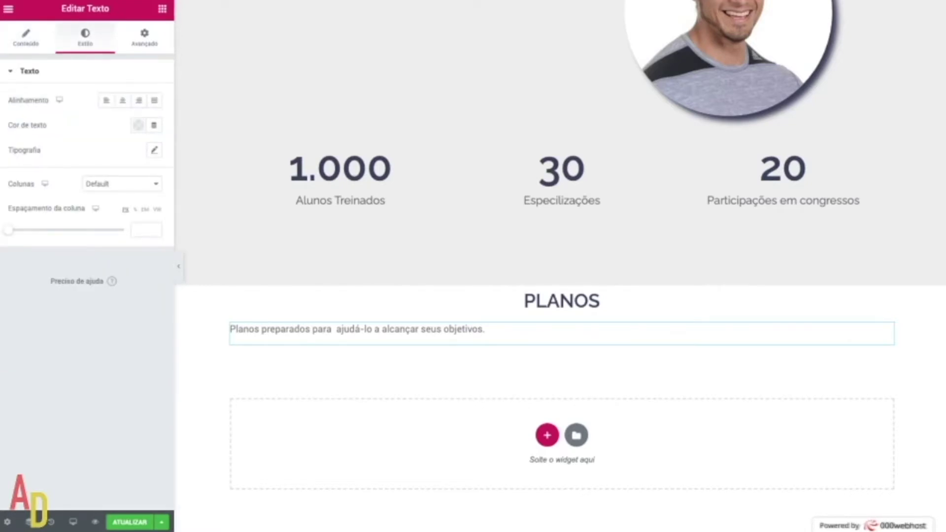
pyautogui.click(26, 37)
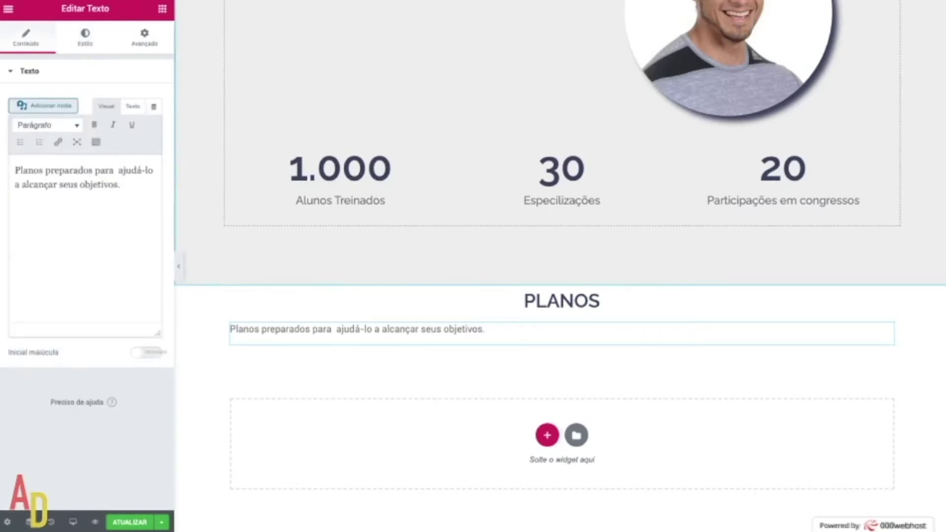
pyautogui.click(85, 37)
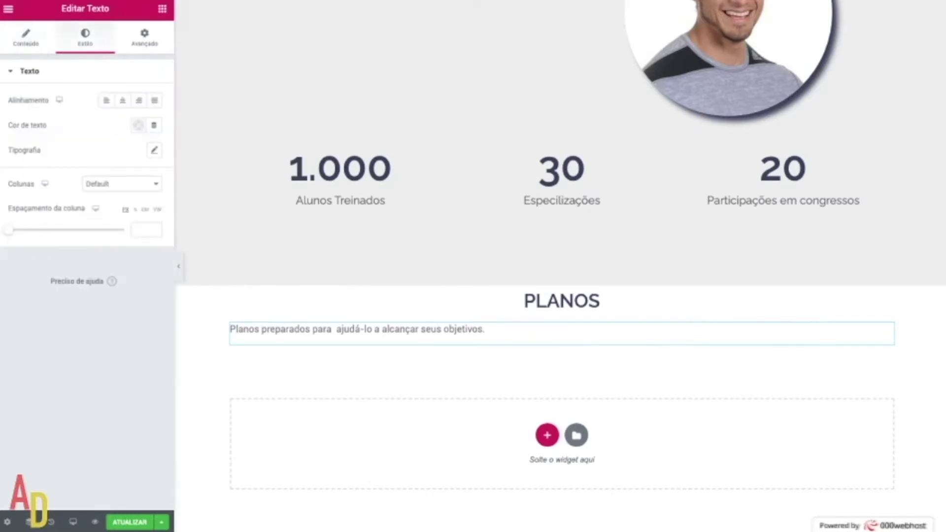
pyautogui.click(122, 100)
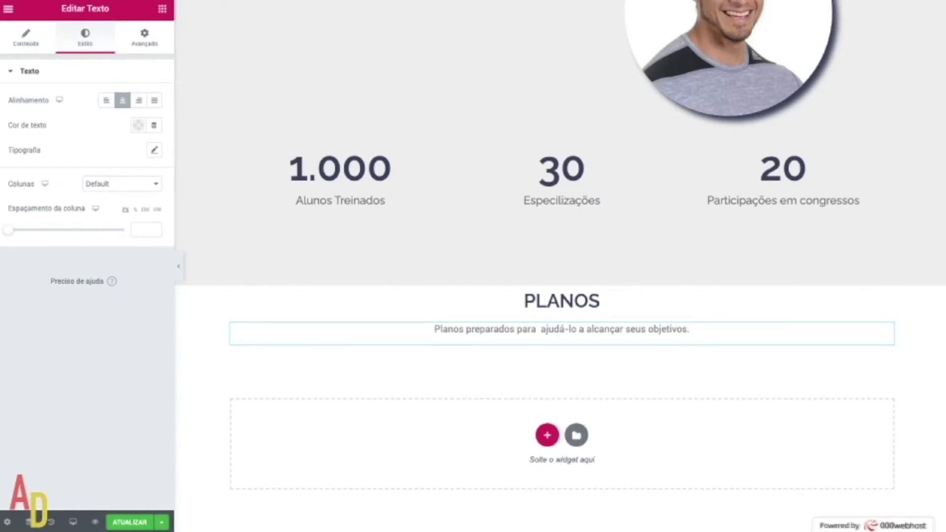
# Insert a two-column inner section (Seção interna) below the centered paragraph.
pyautogui.click(162, 9)
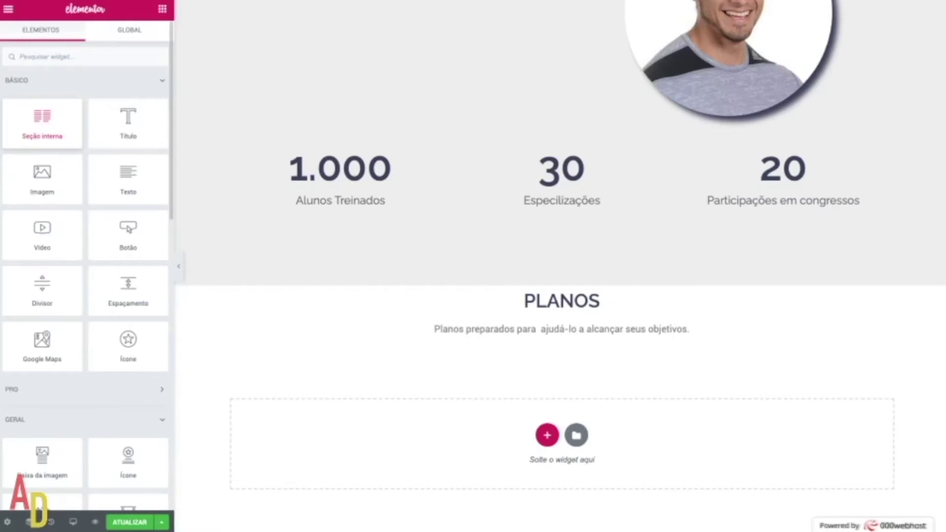
pyautogui.moveTo(43, 124); pyautogui.dragTo(562, 345)
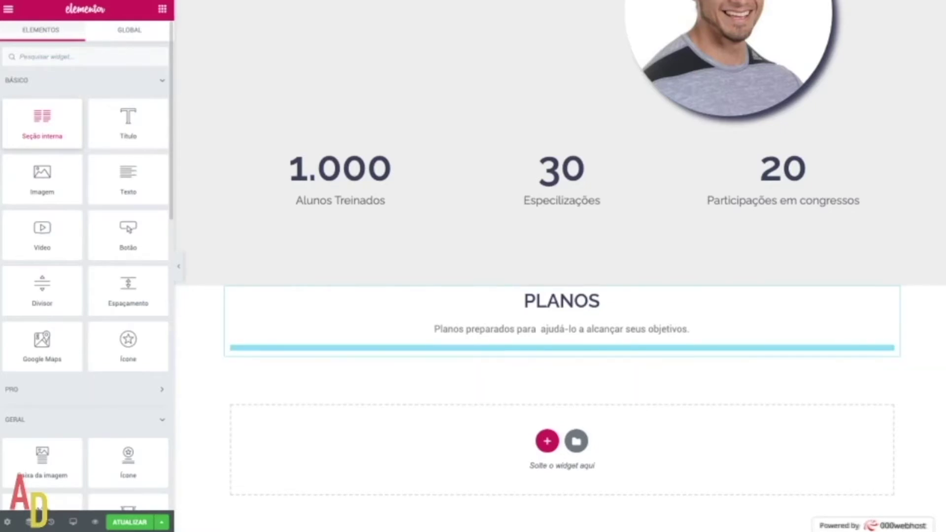
pyautogui.moveTo(562, 345); pyautogui.dragTo(561, 347)
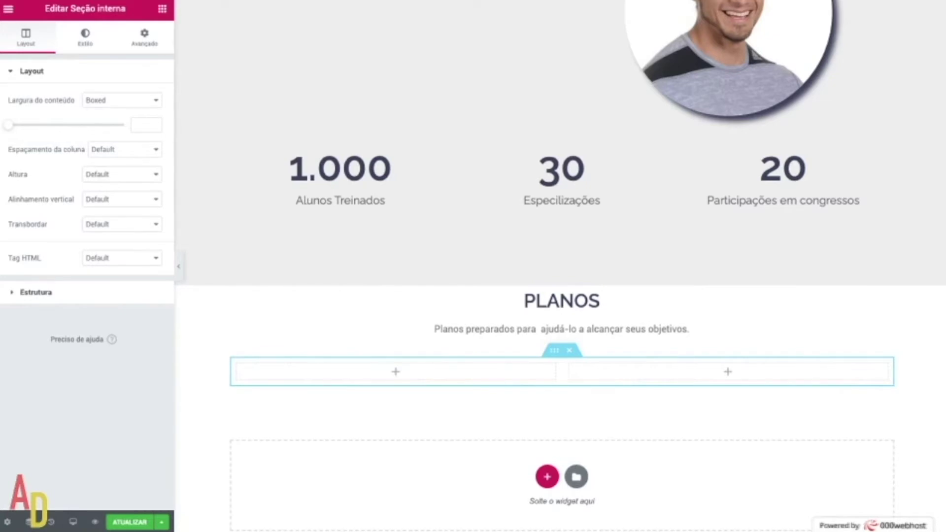
# Place the Ícone widget from the Geral group in the first column of the inner section.
pyautogui.click(162, 8)
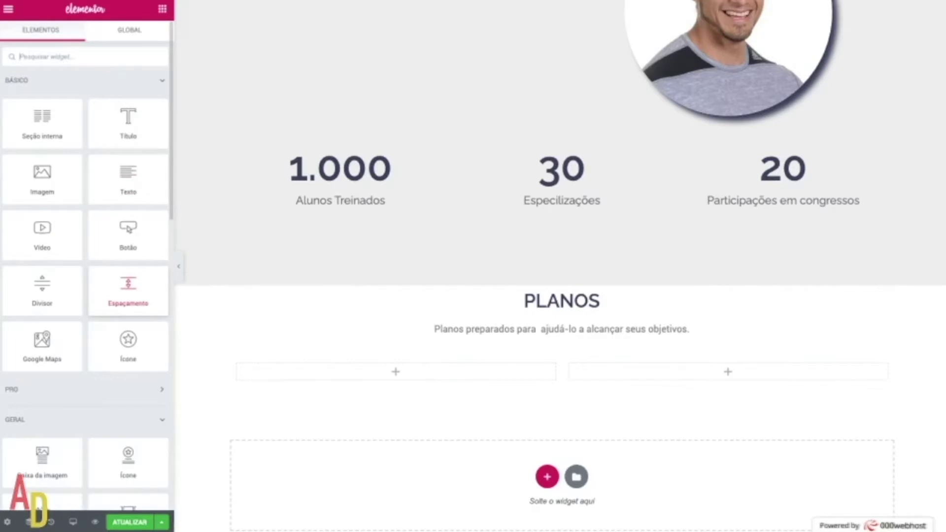
pyautogui.scroll(-2, 128, 354)
pyautogui.moveTo(128, 354); pyautogui.dragTo(395, 371)
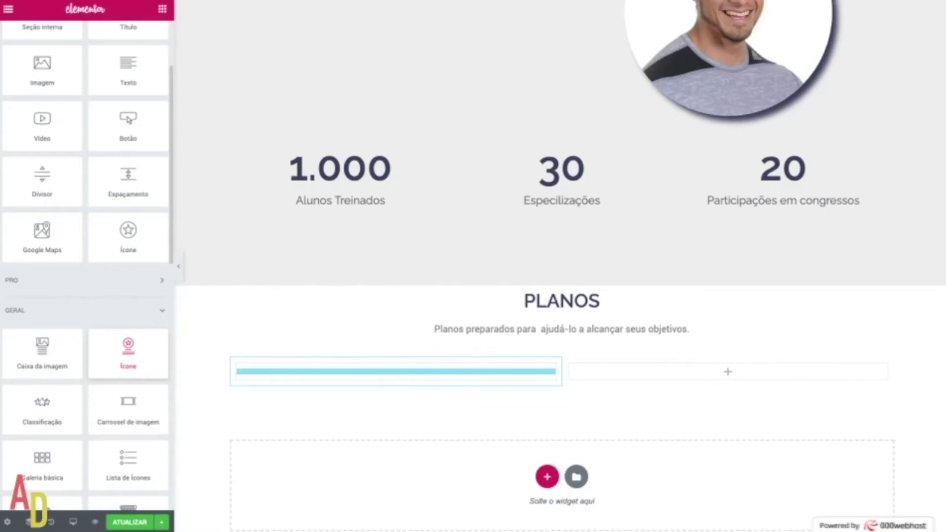
pyautogui.moveTo(396, 372); pyautogui.dragTo(396, 372)
# Search the icon library for "sta" and insert the outlined star as the widget's icon.
pyautogui.click(47, 163)
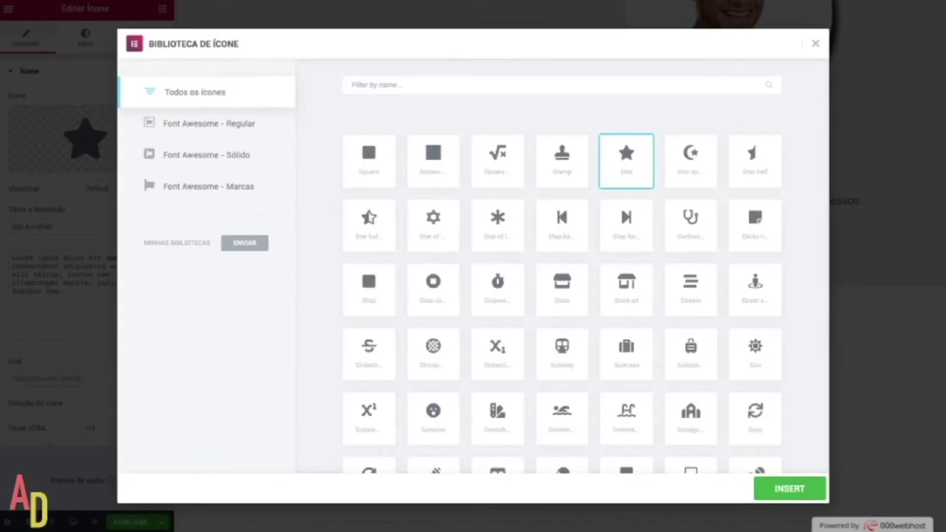
pyautogui.write('s')
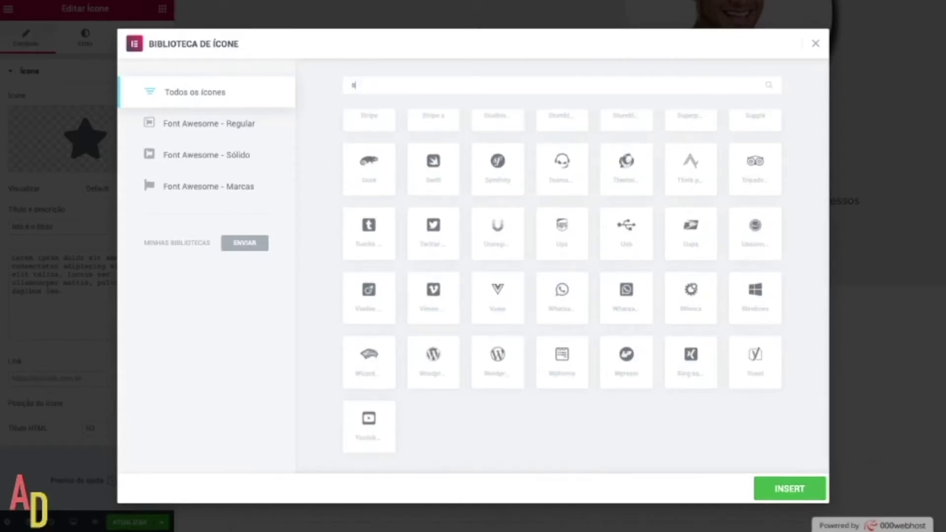
pyautogui.write('ta')
pyautogui.click(433, 162)
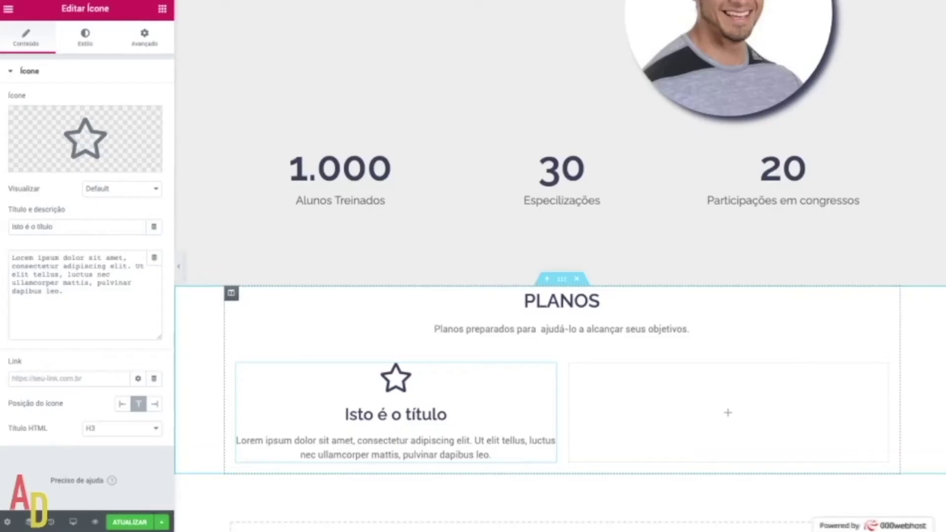
# Set the star icon box's title to "INICIANTE".
pyautogui.doubleClick(46, 228)
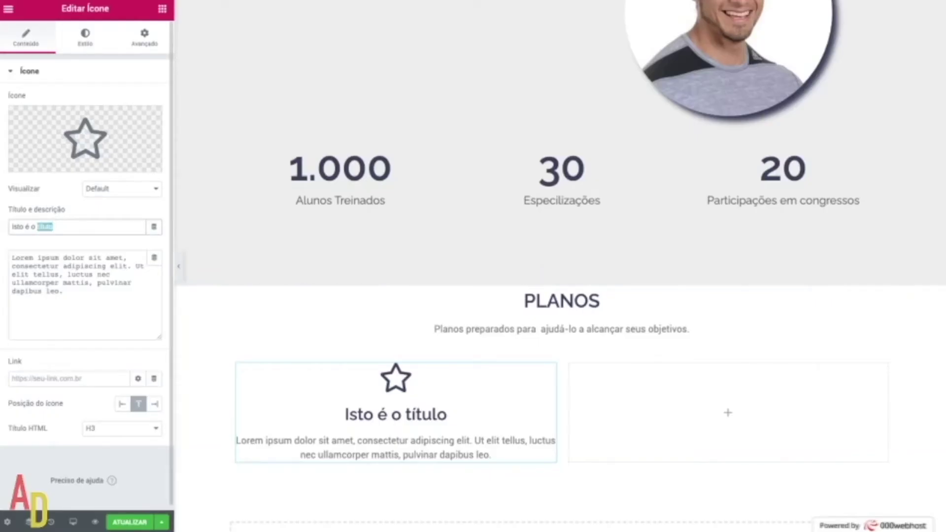
pyautogui.hotkey('ctrl', 'a')
pyautogui.write('INICIAN')
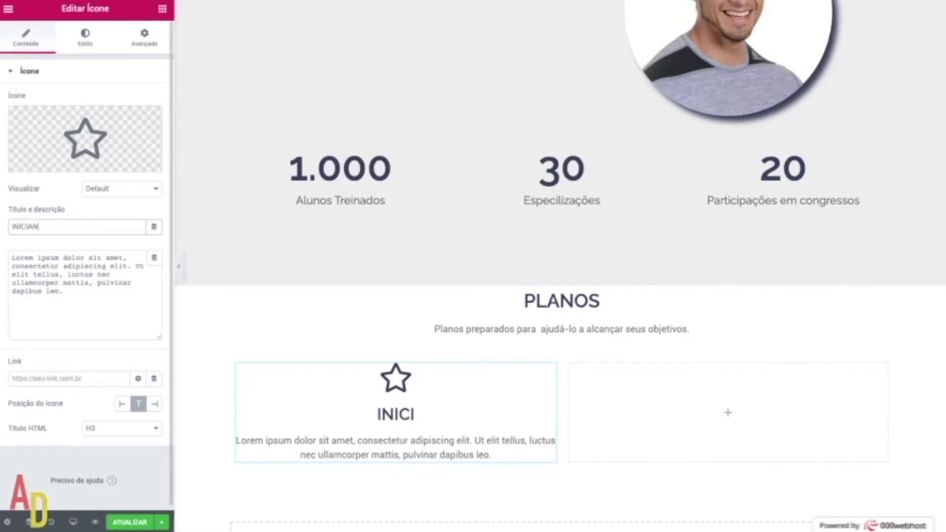
pyautogui.write('TE')
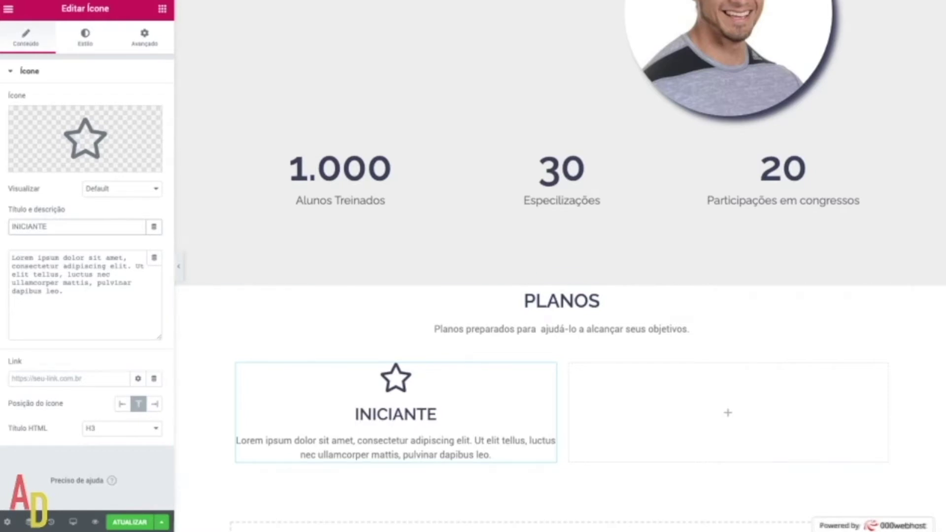
# Add a Título widget below the INICIANTE icon box in the first column.
pyautogui.press('Delete')
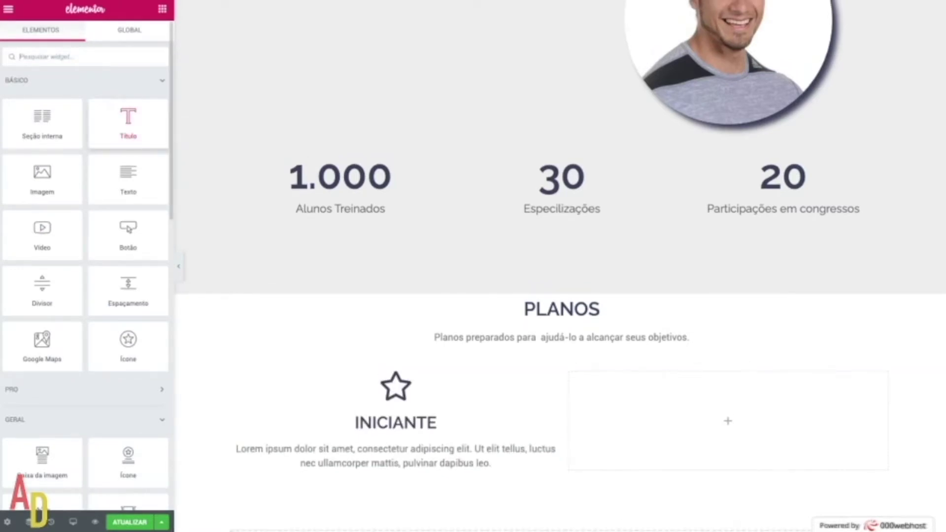
pyautogui.scroll(-3, 560, 266)
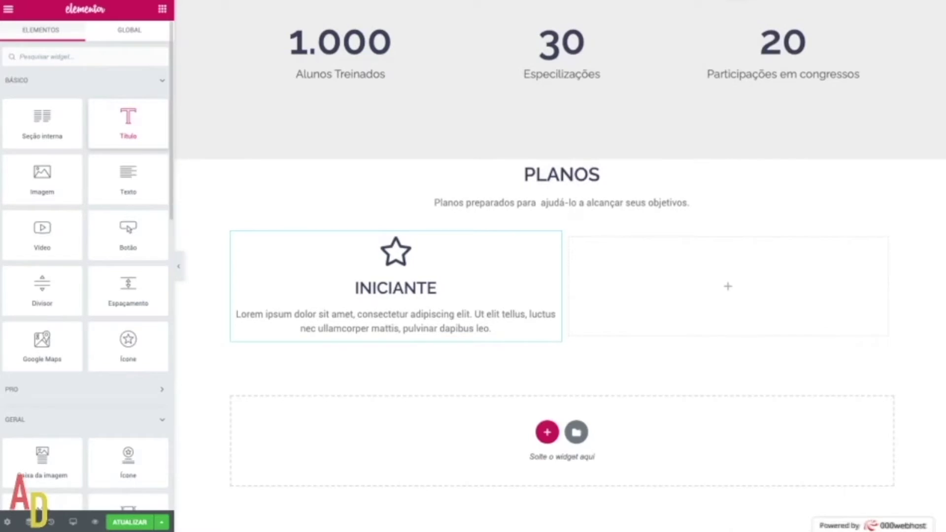
pyautogui.moveTo(320, 345); pyautogui.dragTo(320, 339)
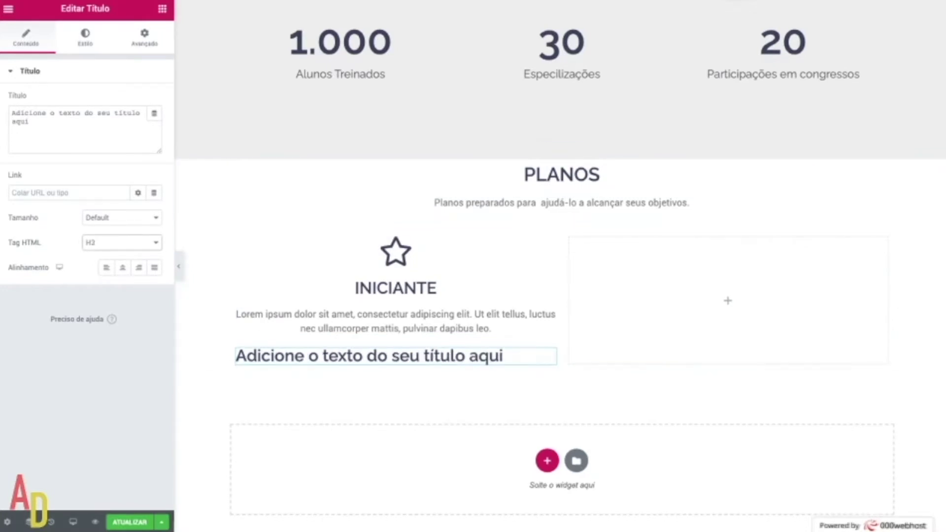
# Set the new heading's HTML tag to H3, its text to "R$99,99" and its alignment to centered.
pyautogui.press('Down')
pyautogui.tripleClick(73, 114)
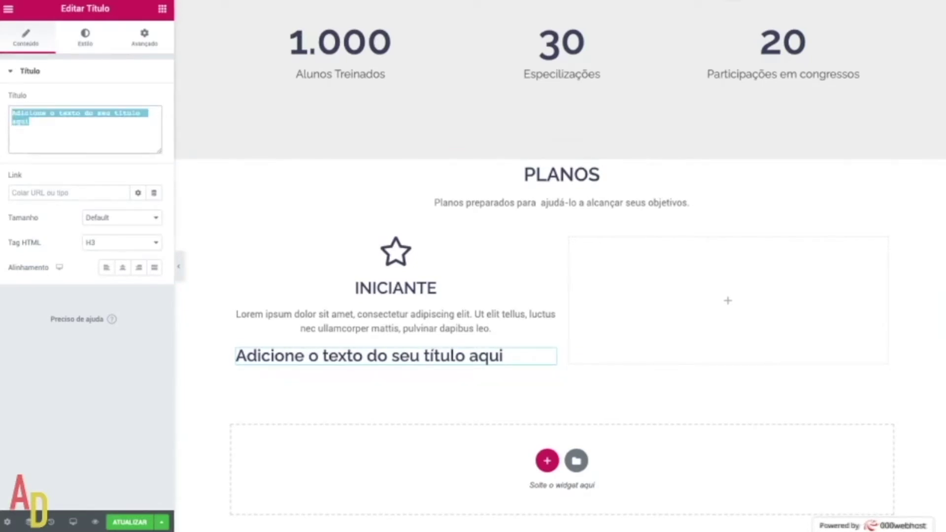
pyautogui.write('R$99,99')
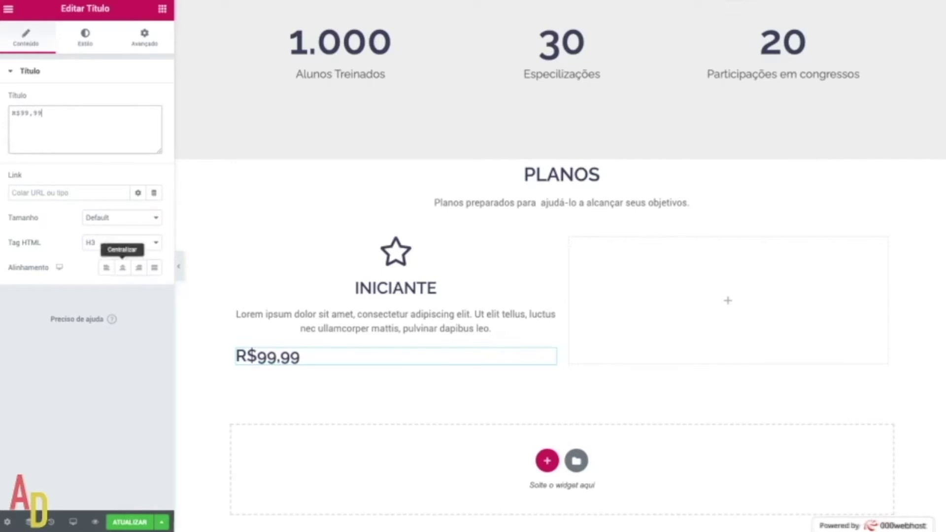
pyautogui.click(122, 268)
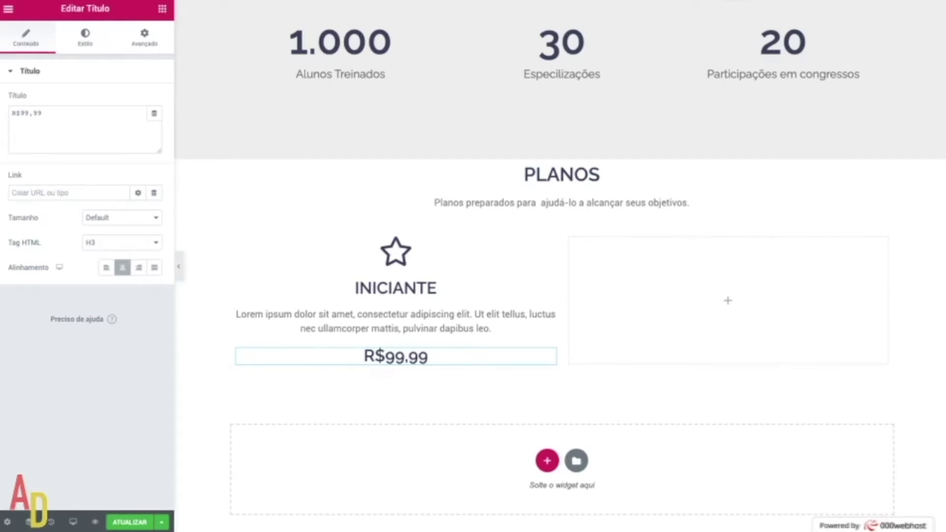
# Add a Botão widget below the R$99,99 price in the INICIANTE column.
pyautogui.click(162, 8)
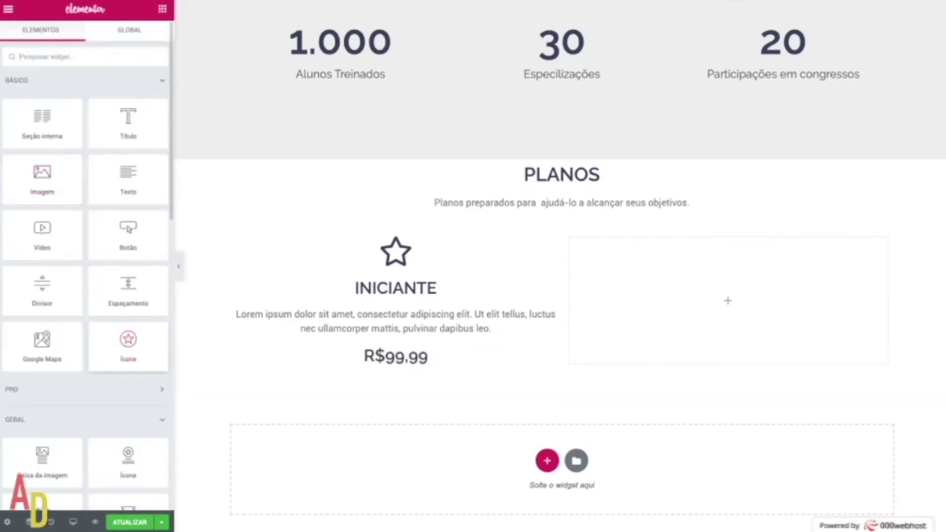
pyautogui.scroll(-1, 128, 344)
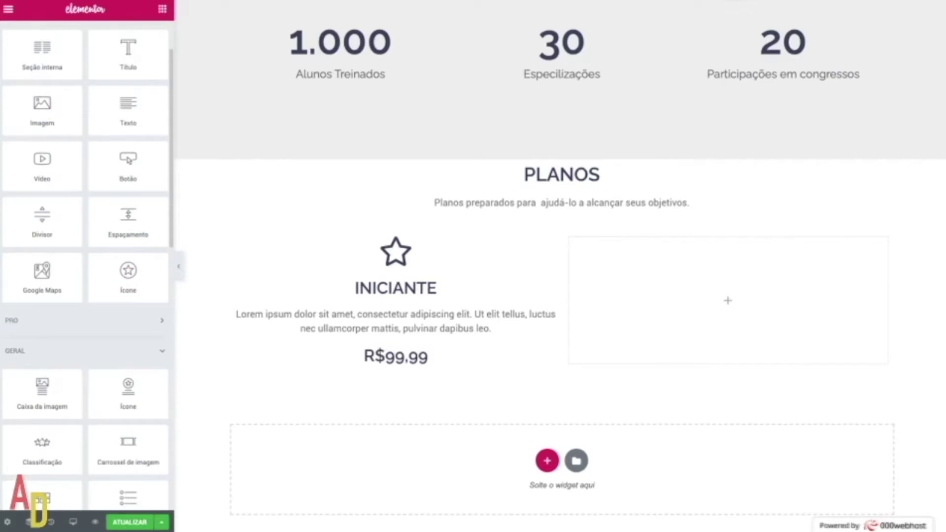
pyautogui.scroll(1, 129, 345)
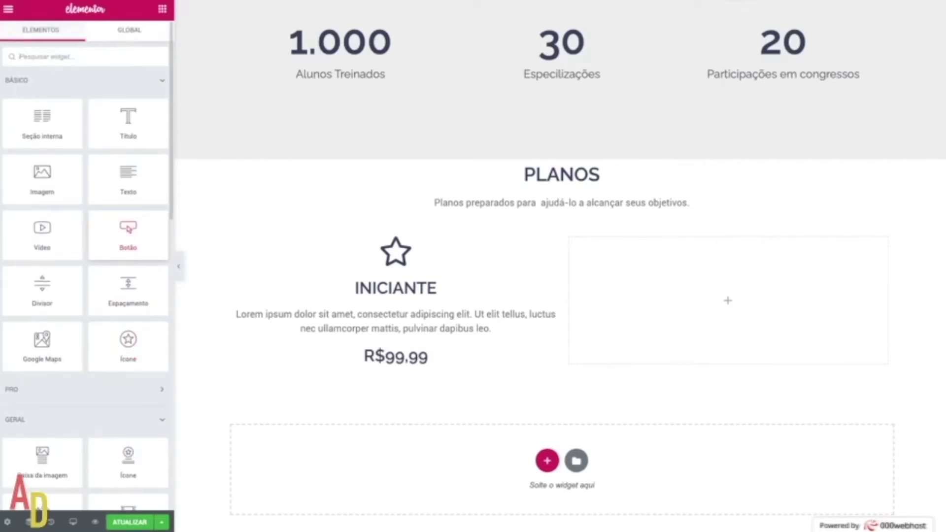
pyautogui.moveTo(129, 231); pyautogui.dragTo(399, 377)
pyautogui.moveTo(395, 374)
pyautogui.mouseDown()
pyautogui.moveTo(396, 355)
pyautogui.moveTo(395, 369)
pyautogui.mouseUp()
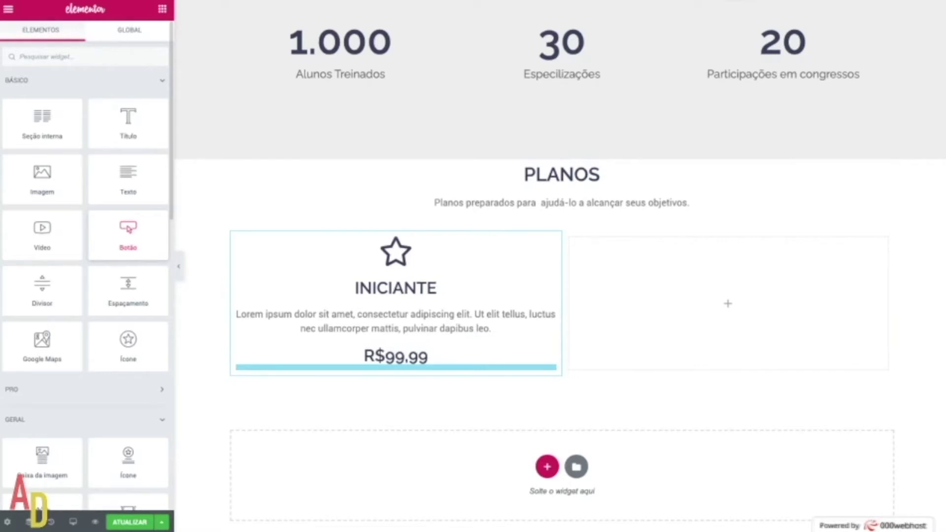
pyautogui.moveTo(396, 368); pyautogui.dragTo(395, 368)
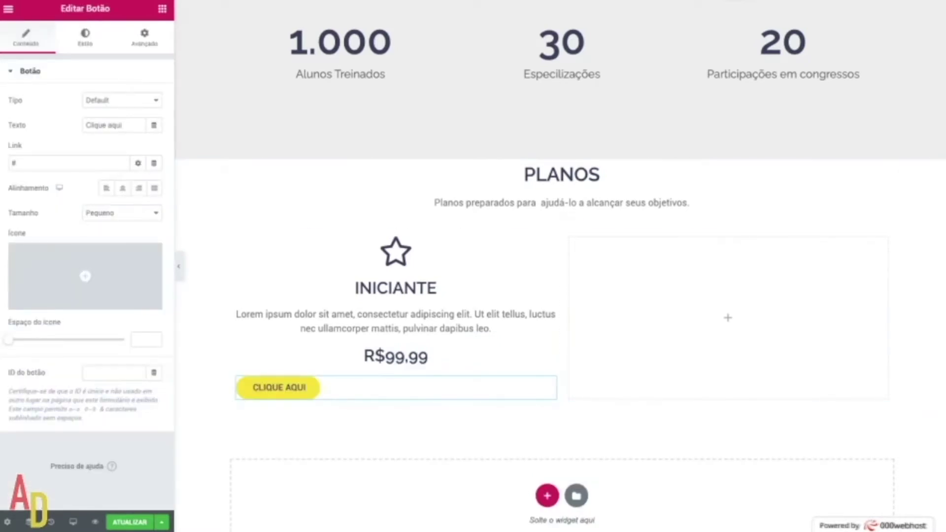
# Set the new button's text to "Inscreva-se" and center it in the column.
pyautogui.tripleClick(105, 125)
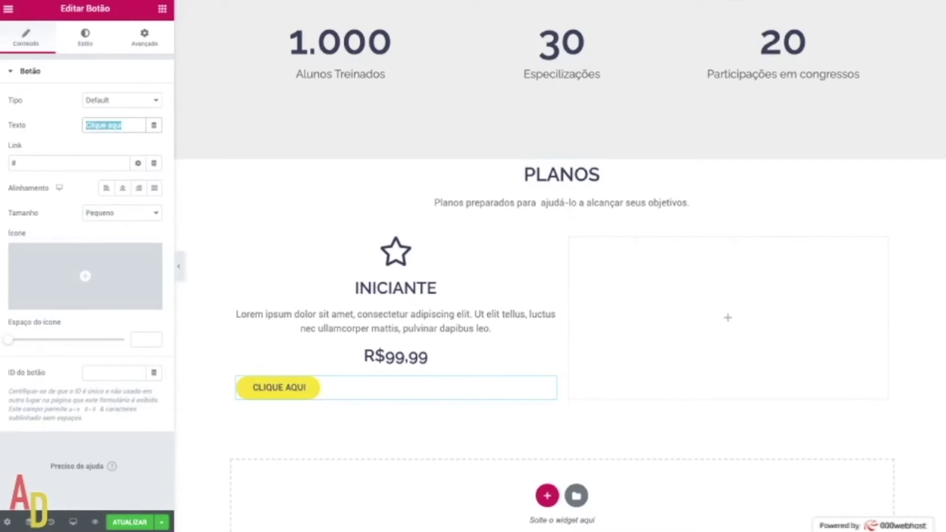
pyautogui.write('INS')
pyautogui.press('BackSpace')
pyautogui.press('BackSpace')
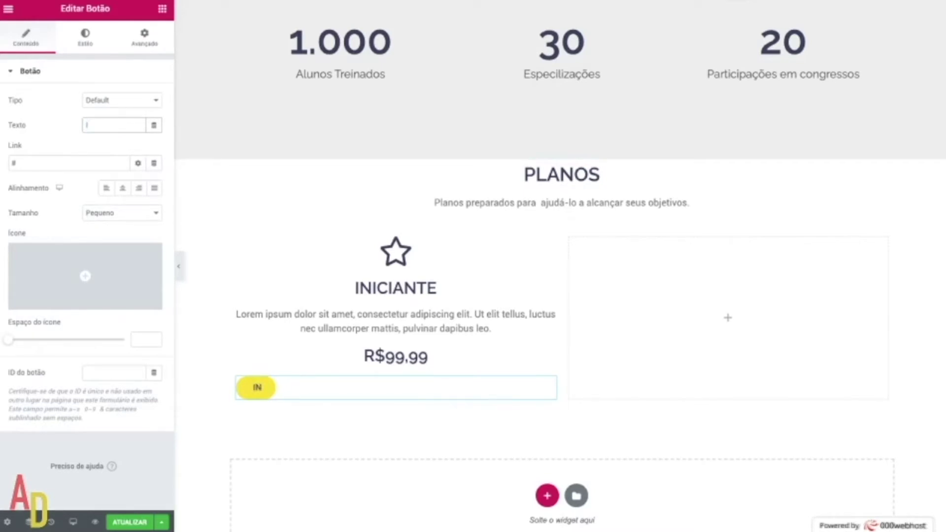
pyautogui.write('nsc')
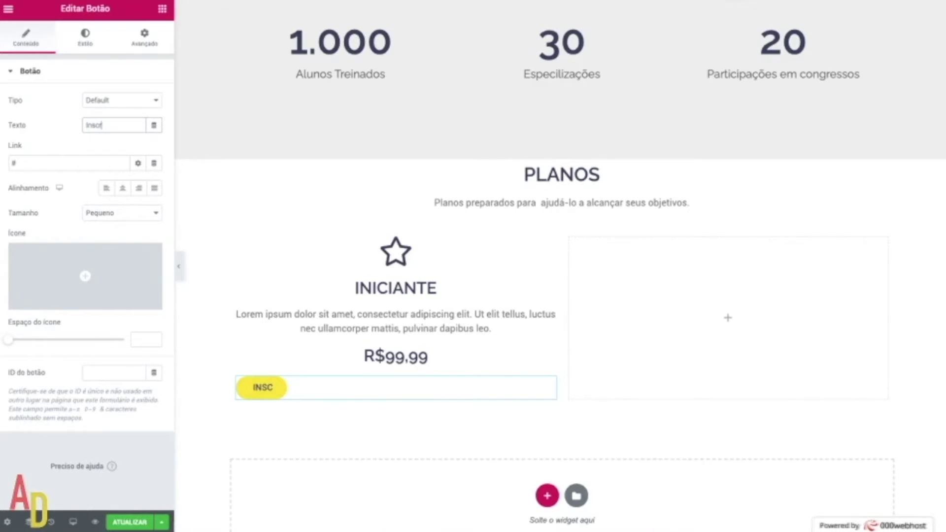
pyautogui.write('reva-se')
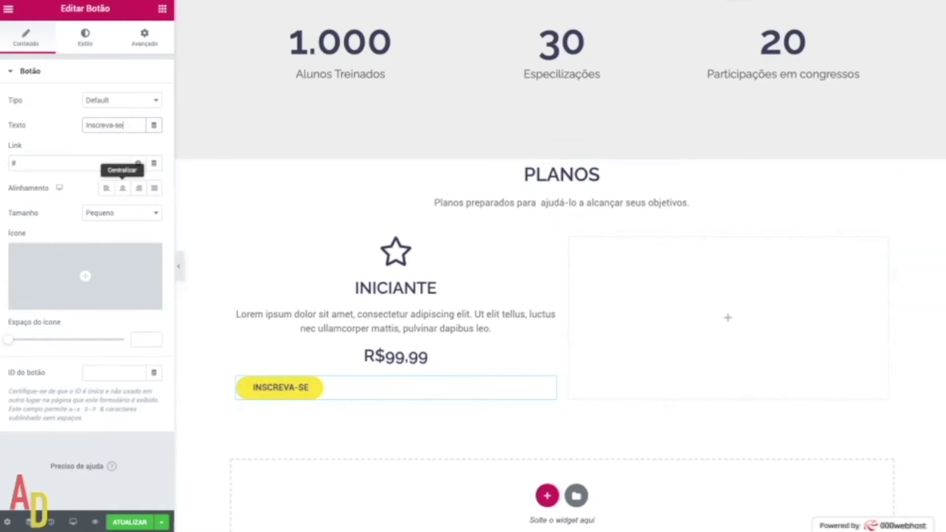
pyautogui.click(122, 188)
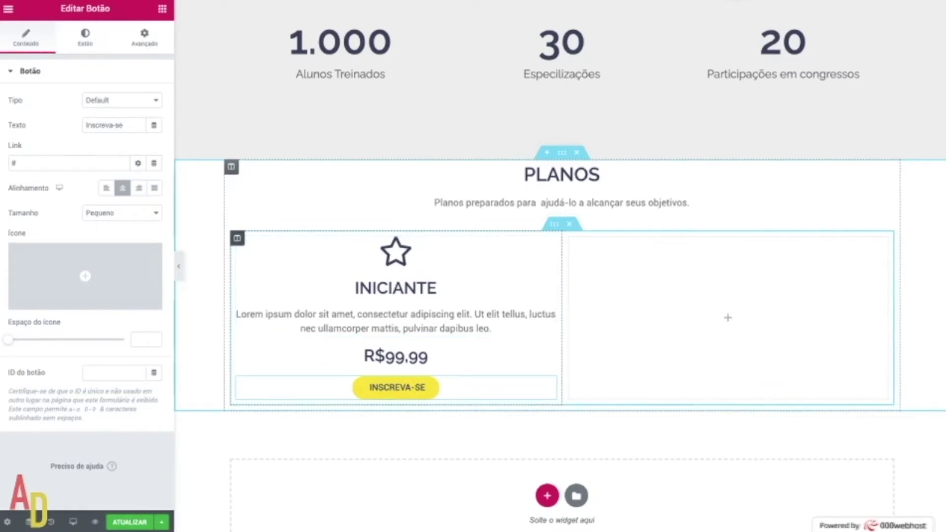
# Unlink the INICIANTE column's padding values and set 40 px for top and bottom, 20 px for right and left.
pyautogui.click(237, 239)
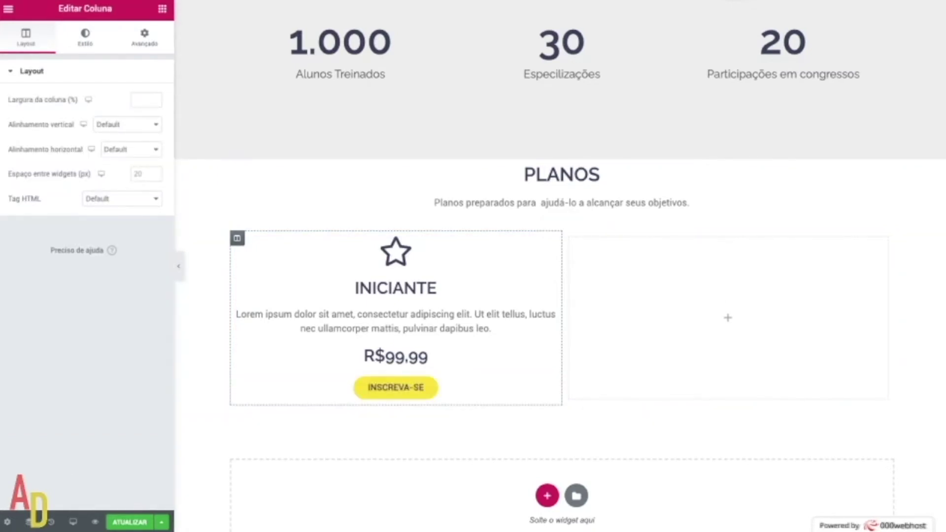
pyautogui.click(144, 37)
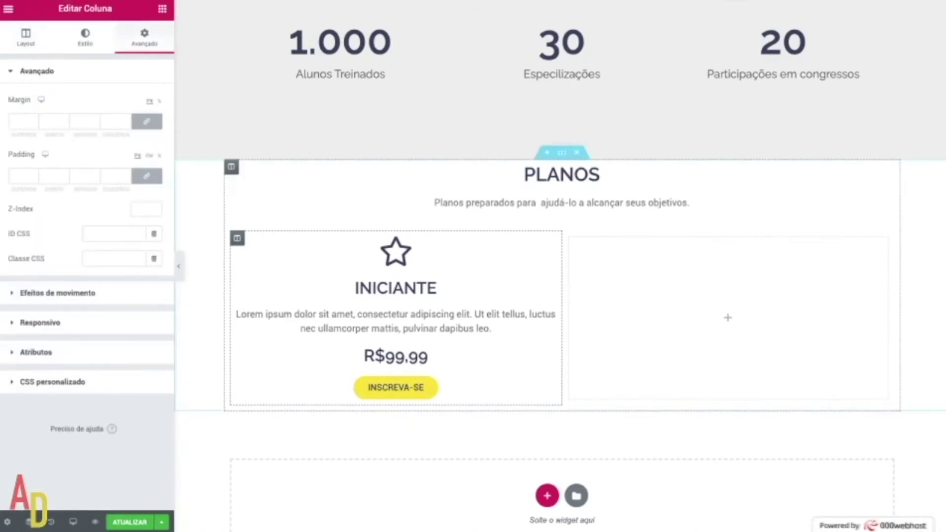
pyautogui.click(147, 176)
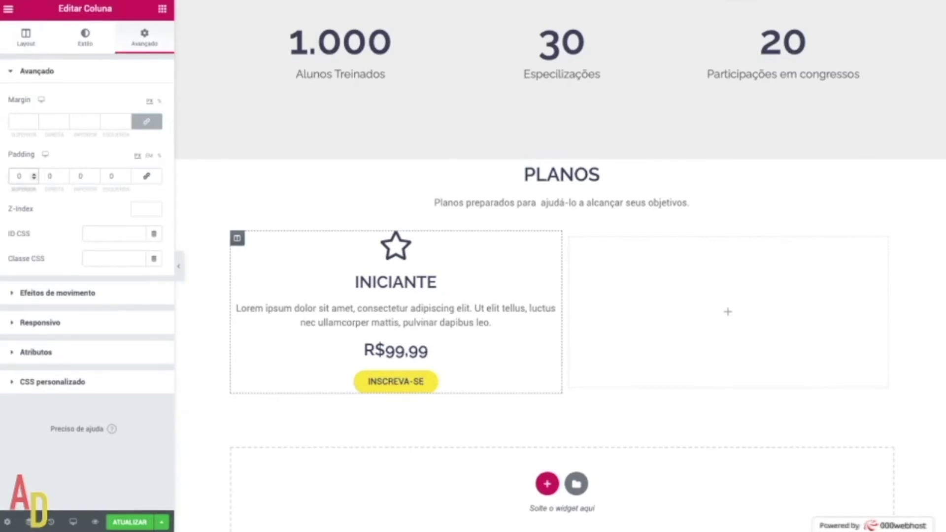
pyautogui.write('40')
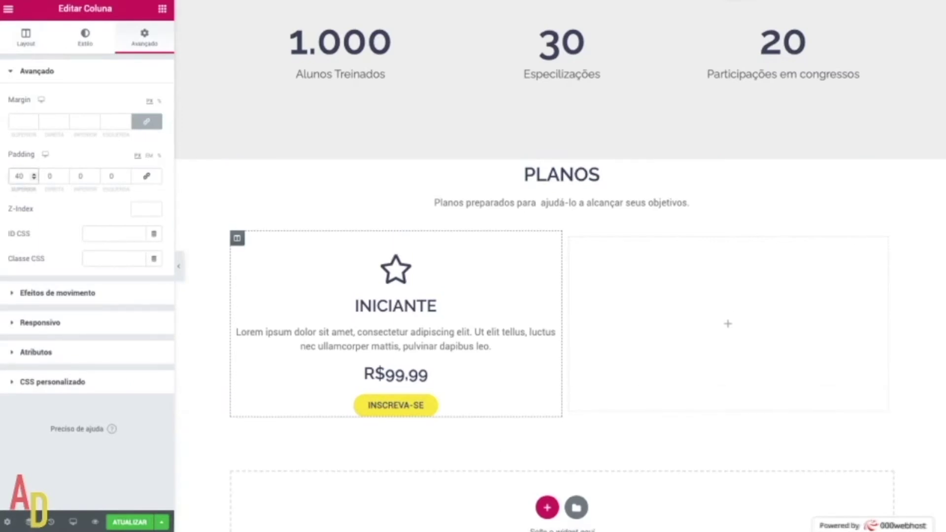
pyautogui.press('BackSpace')
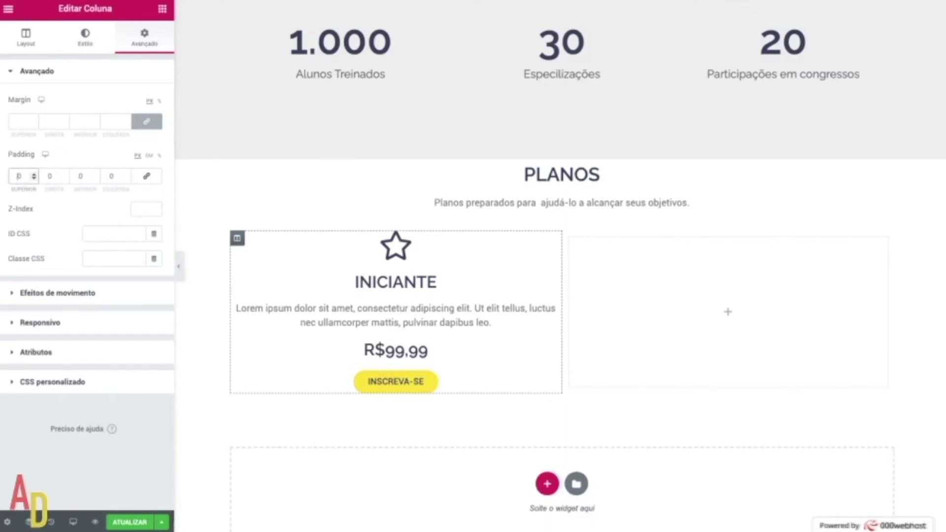
pyautogui.write('4')
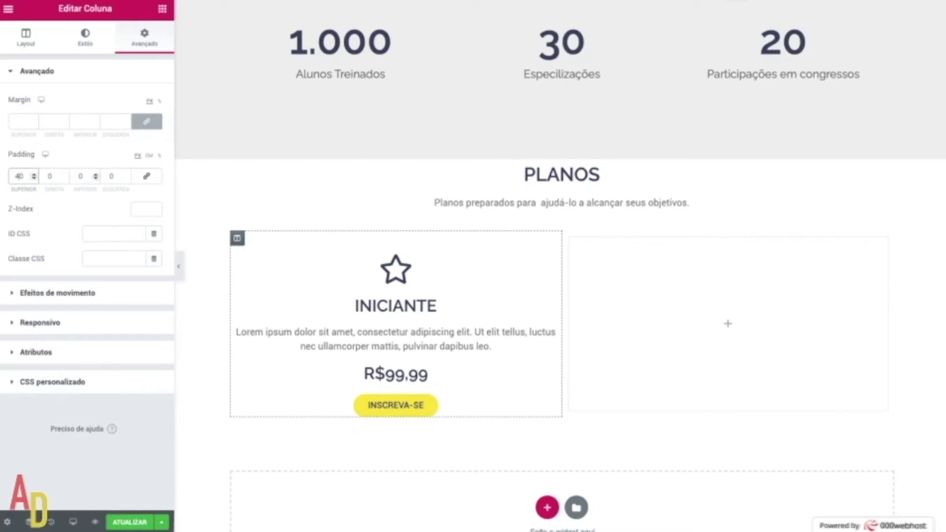
pyautogui.click(78, 176)
pyautogui.write('4')
pyautogui.click(48, 176)
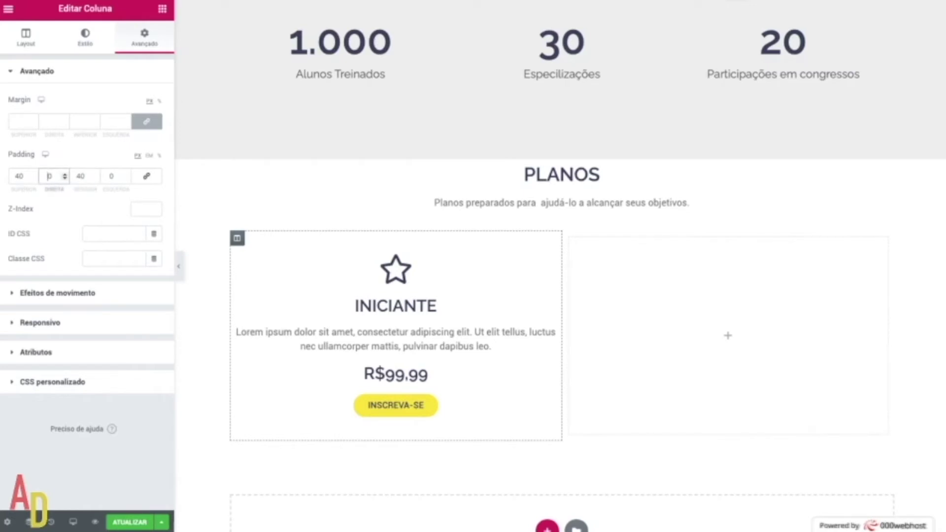
pyautogui.write('2')
pyautogui.click(109, 176)
pyautogui.write('2')
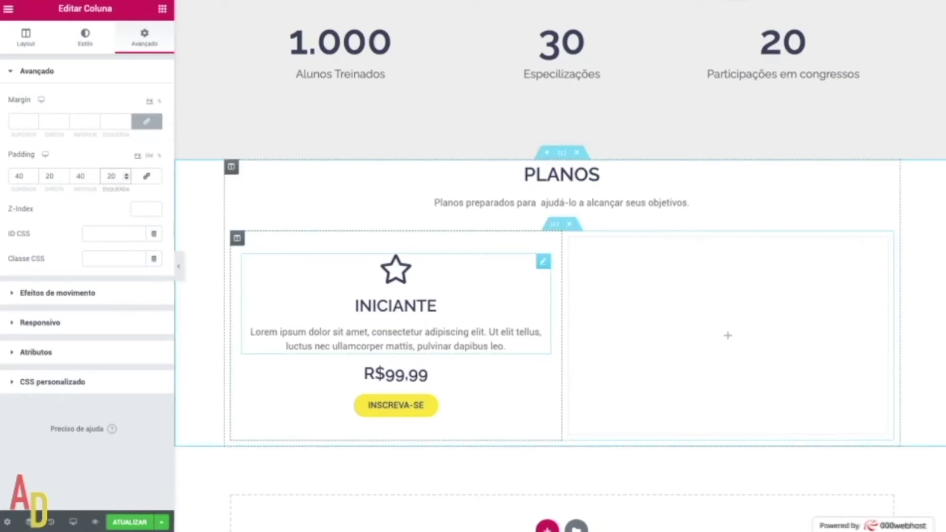
# Copy the INICIANTE column and paste it onto the empty column of the inner section.
pyautogui.scroll(1, 396, 379)
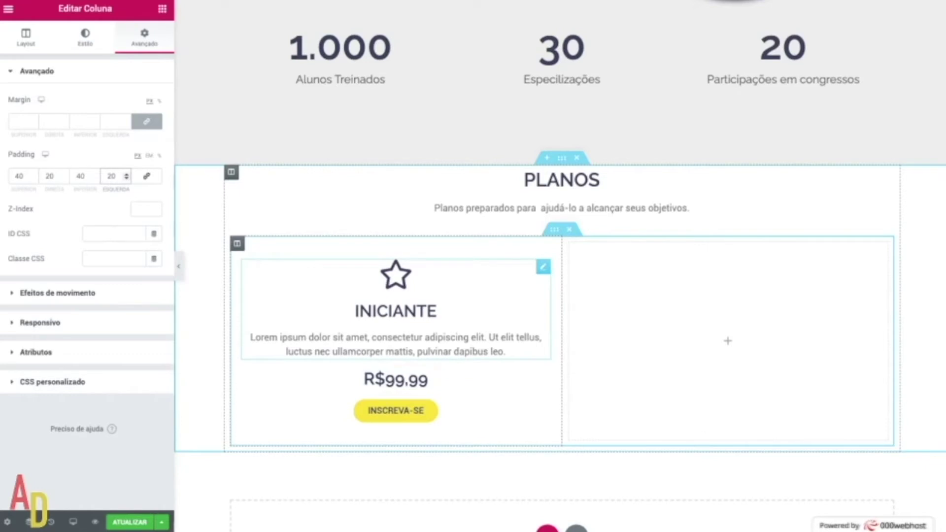
pyautogui.rightClick(237, 244)
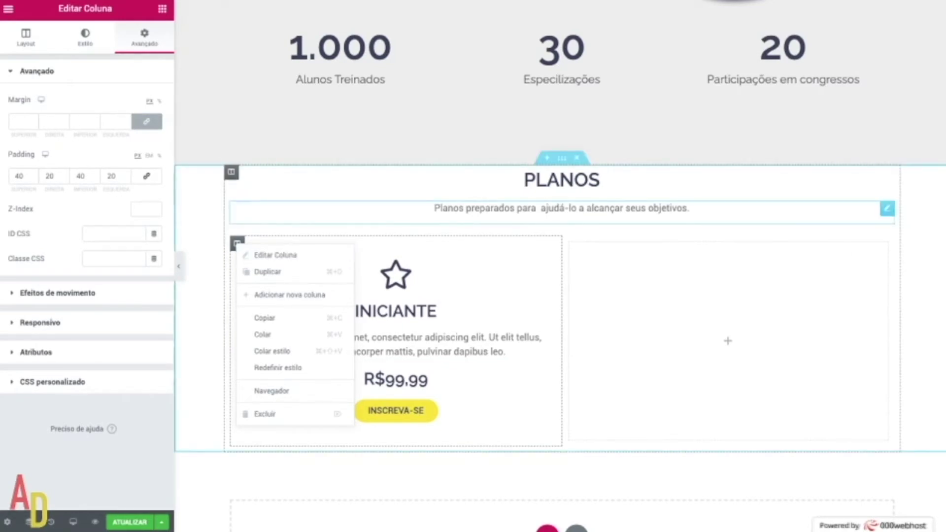
pyautogui.click(8, 9)
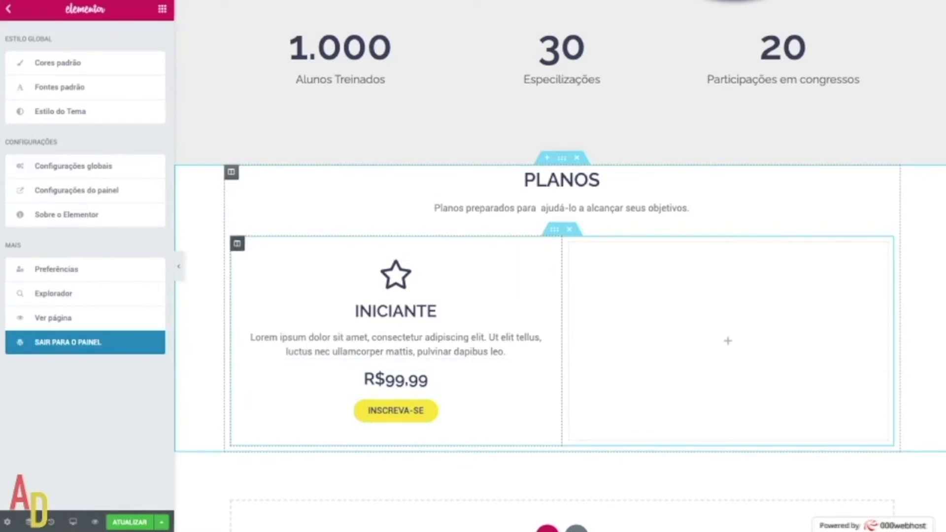
pyautogui.rightClick(238, 244)
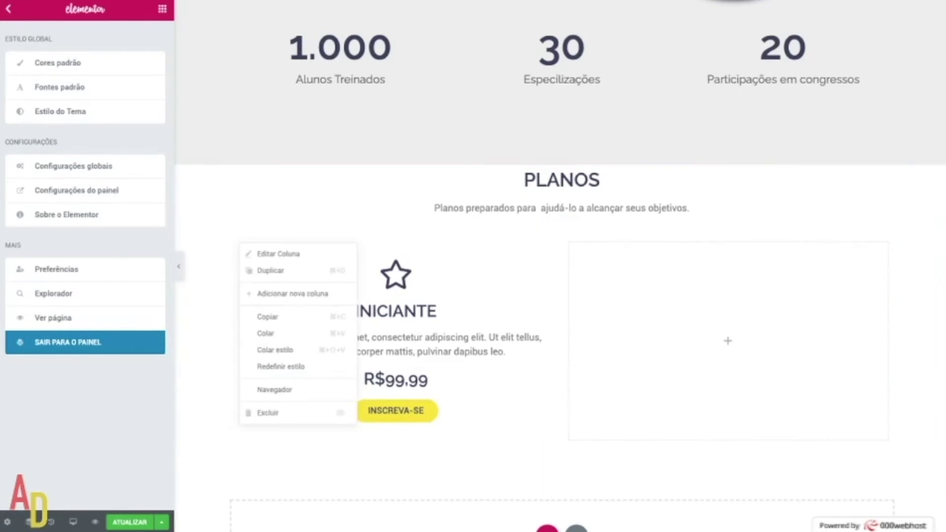
pyautogui.click(268, 317)
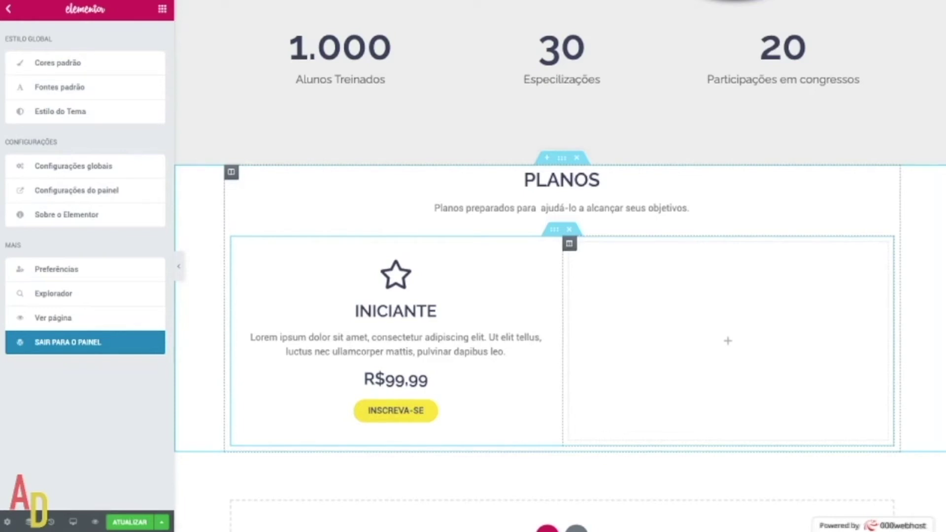
pyautogui.rightClick(729, 342)
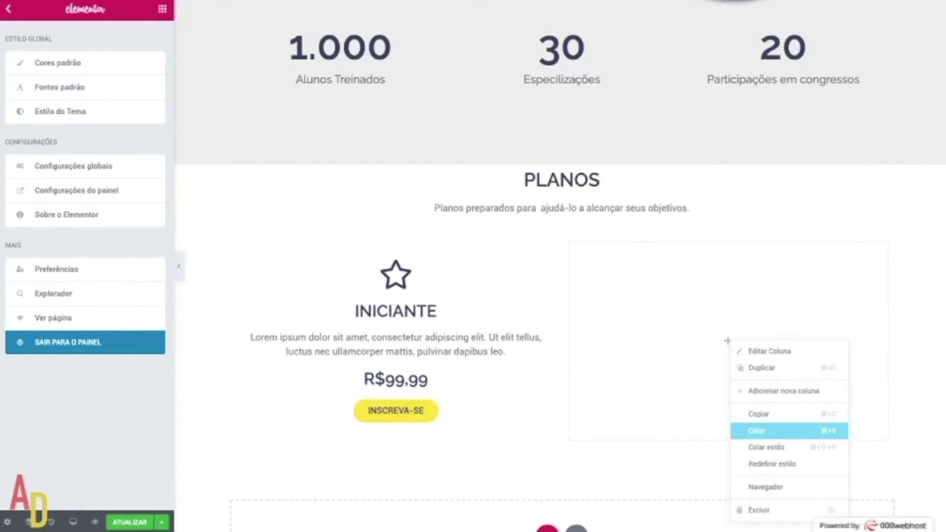
pyautogui.click(756, 430)
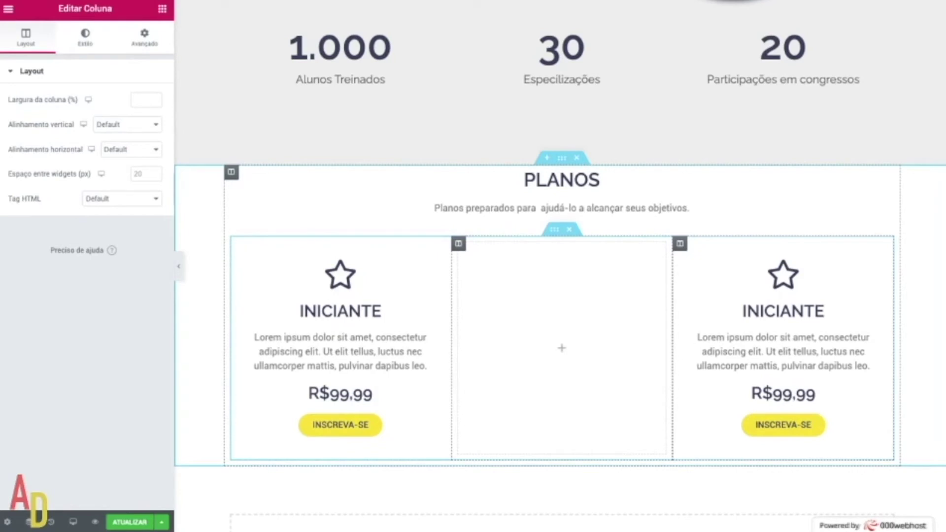
# Paste another copy of the INICIANTE column at the empty column, and delete the empty column.
pyautogui.rightClick(463, 249)
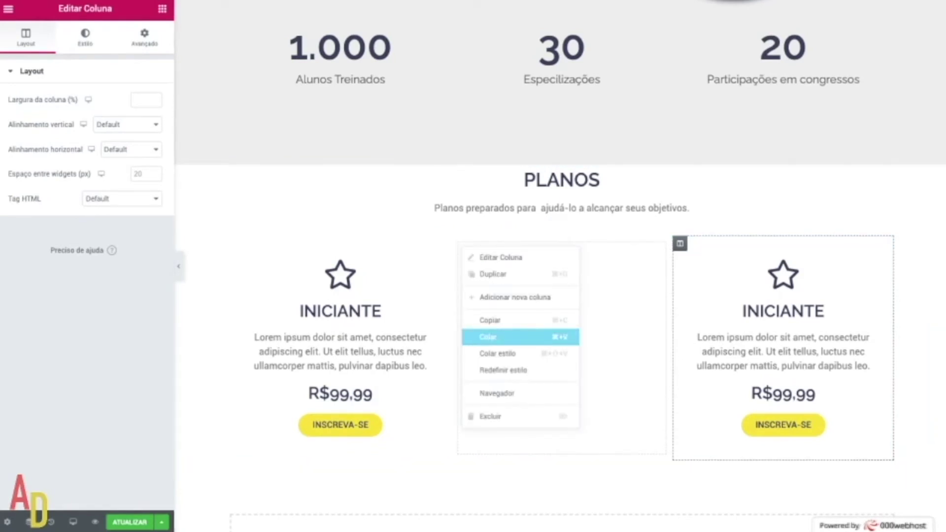
pyautogui.click(513, 336)
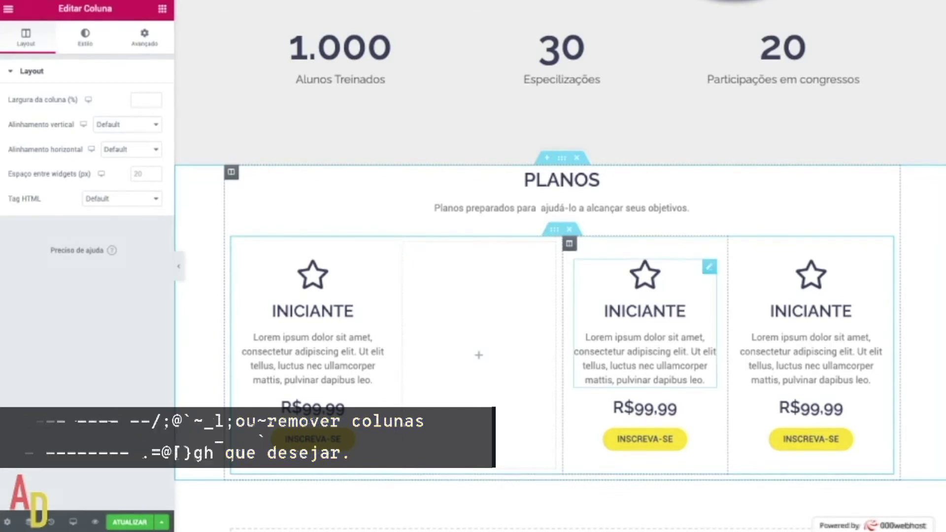
pyautogui.rightClick(403, 244)
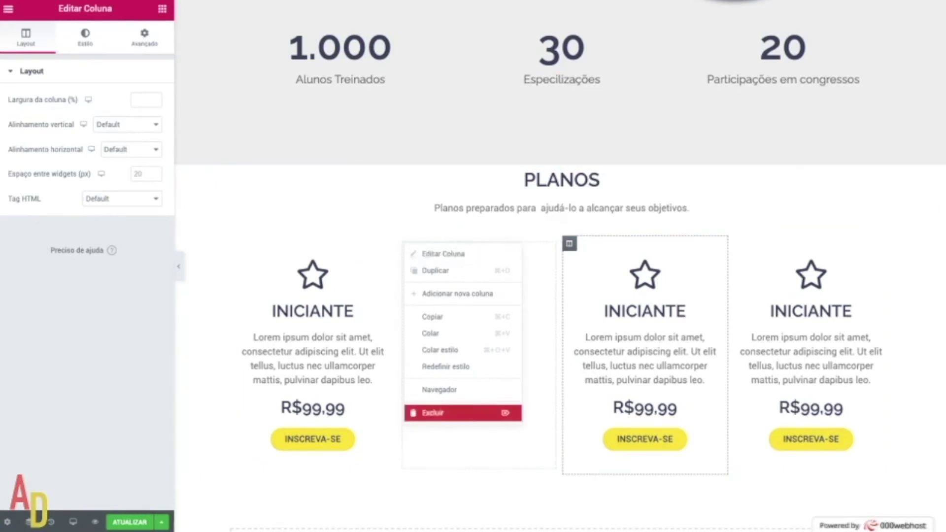
pyautogui.click(444, 413)
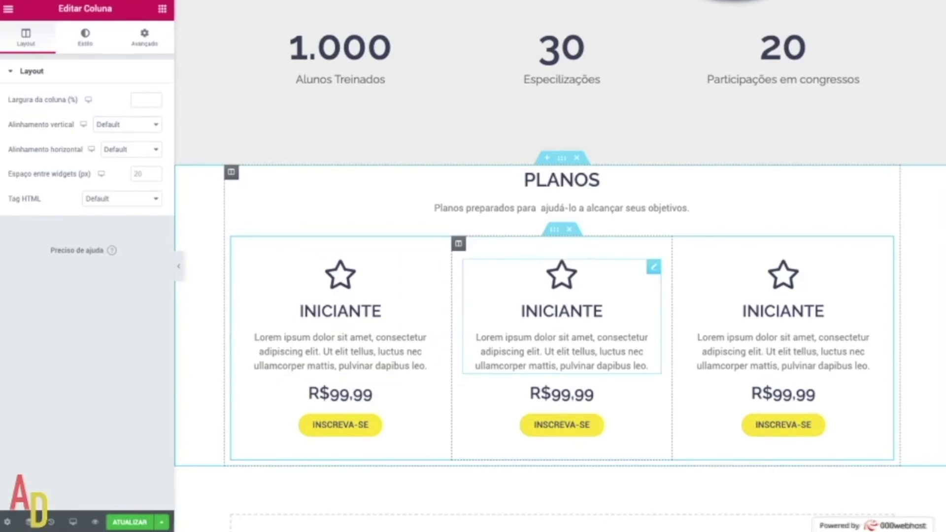
# Change the title of the middle plan column to "INTERMEDIÁRIO".
pyautogui.click(602, 311)
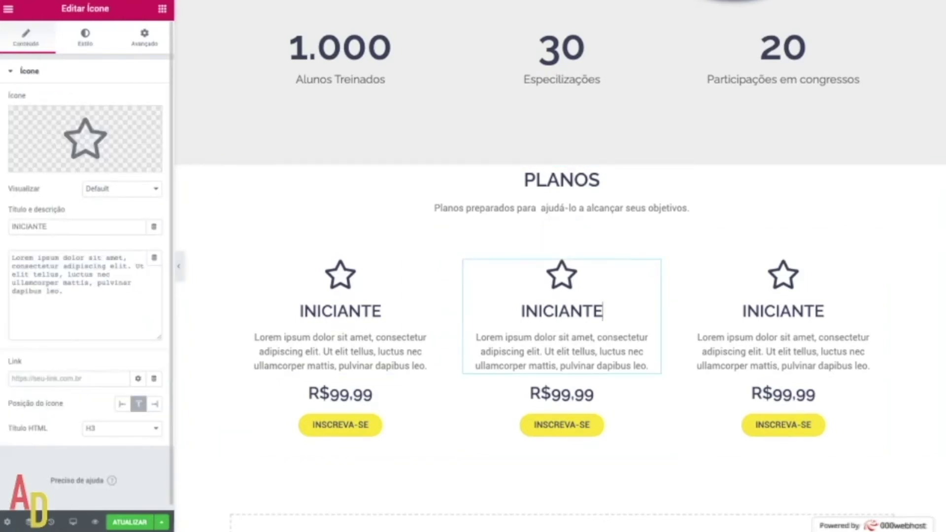
pyautogui.hotkey('ctrl', 'a')
pyautogui.write('inter')
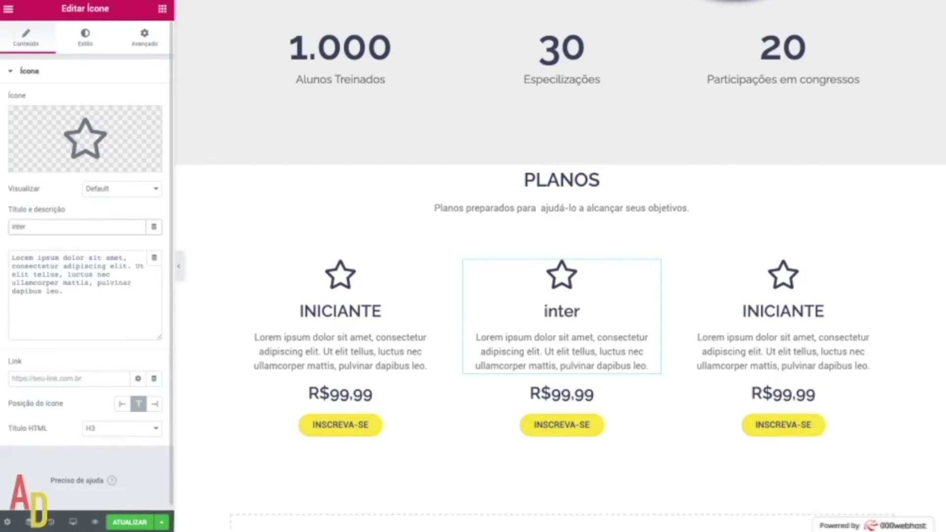
pyautogui.write('m')
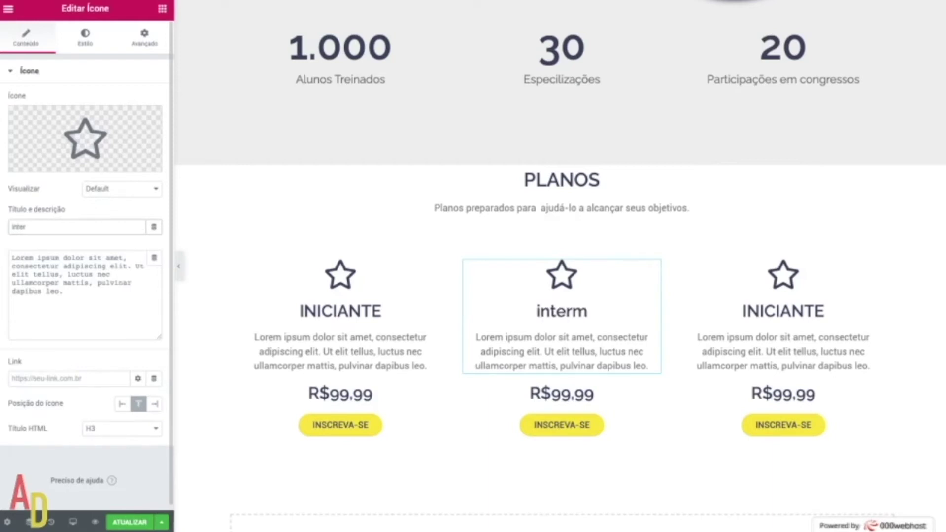
pyautogui.press('BackSpace')
pyautogui.press('BackSpace')
pyautogui.press('BackSpace')
pyautogui.press('BackSpace')
pyautogui.press('BackSpace')
pyautogui.press('BackSpace')
pyautogui.write('INTERME')
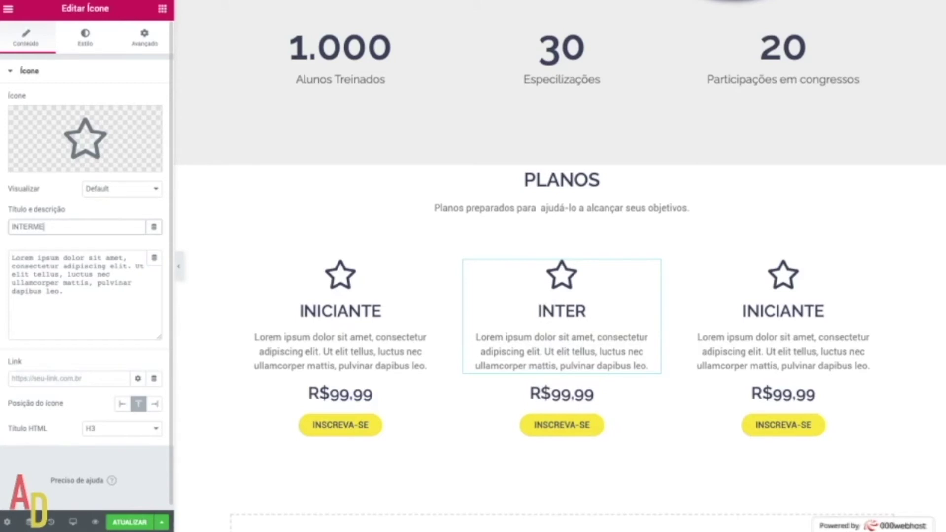
pyautogui.write('DIÁR')
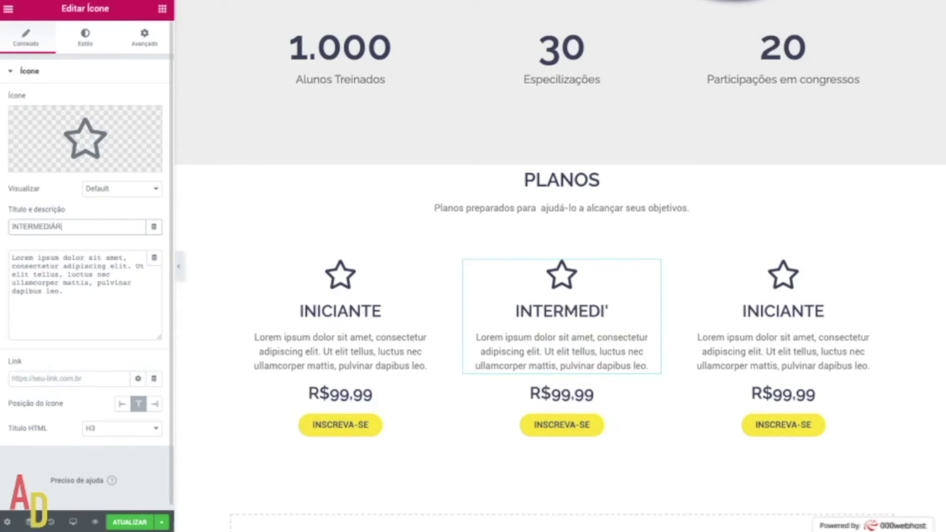
pyautogui.write('IO')
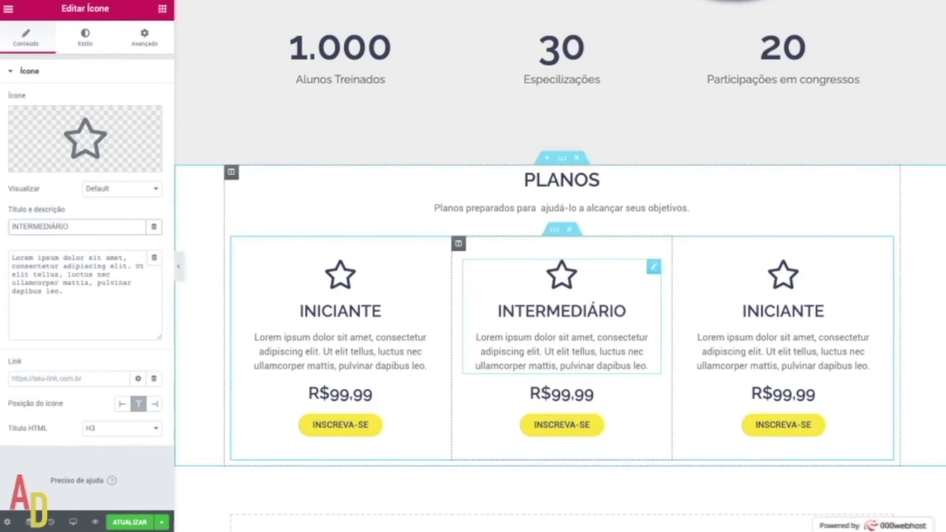
# Search the icon library for "STA" and replace the INTERMEDIÁRIO column's icon with the half-filled star.
pyautogui.click(85, 138)
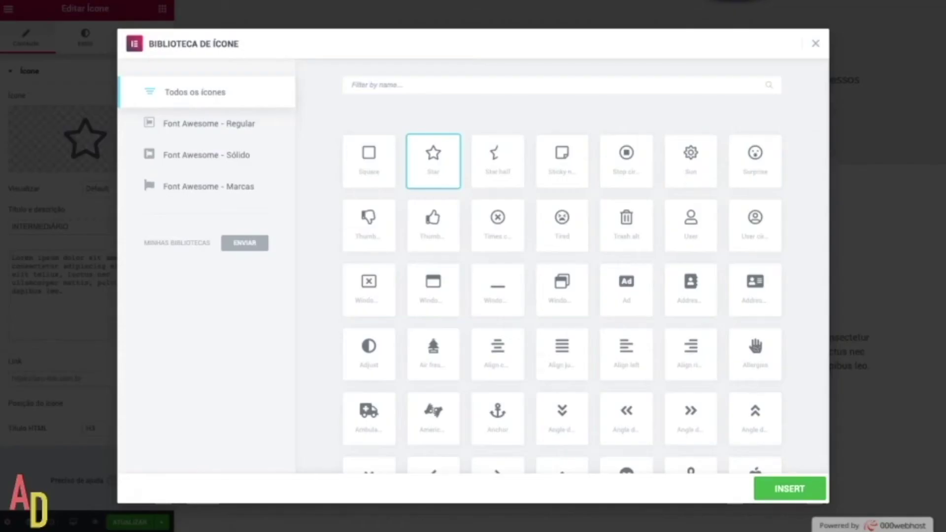
pyautogui.write('s')
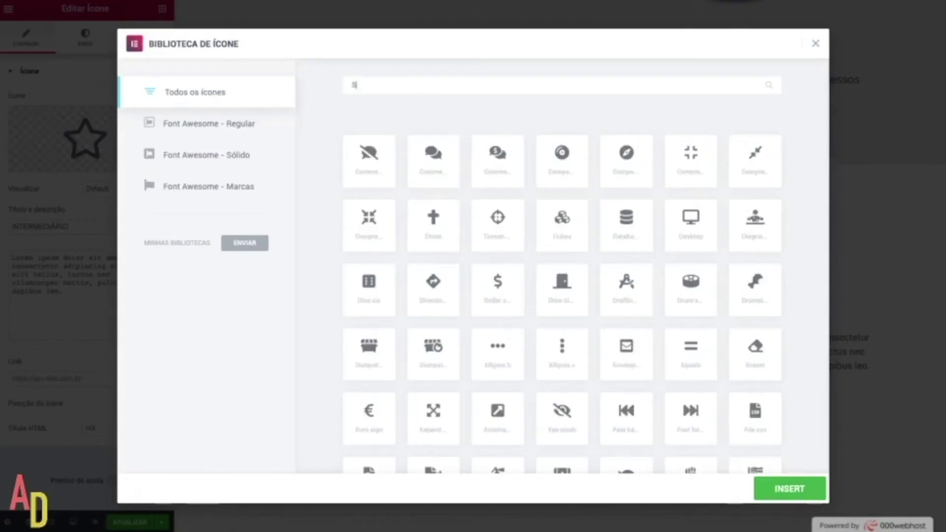
pyautogui.write('TA')
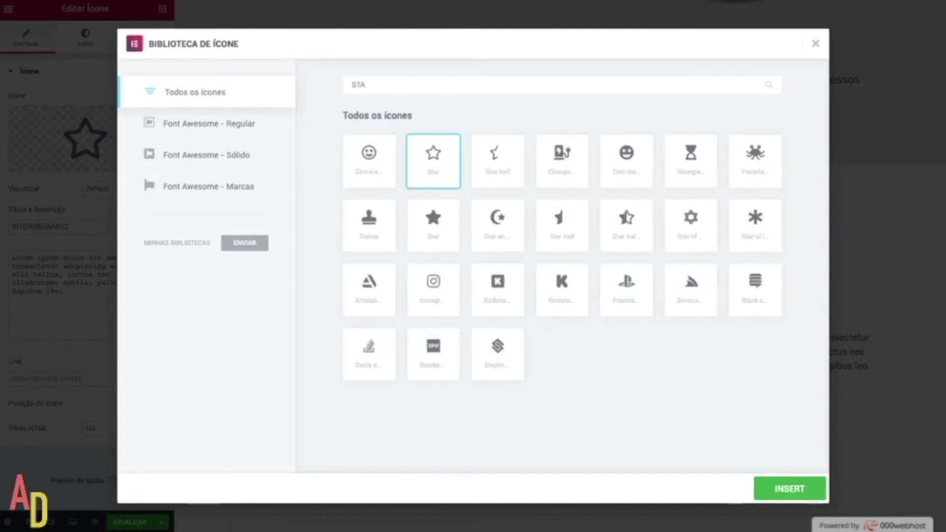
pyautogui.click(626, 226)
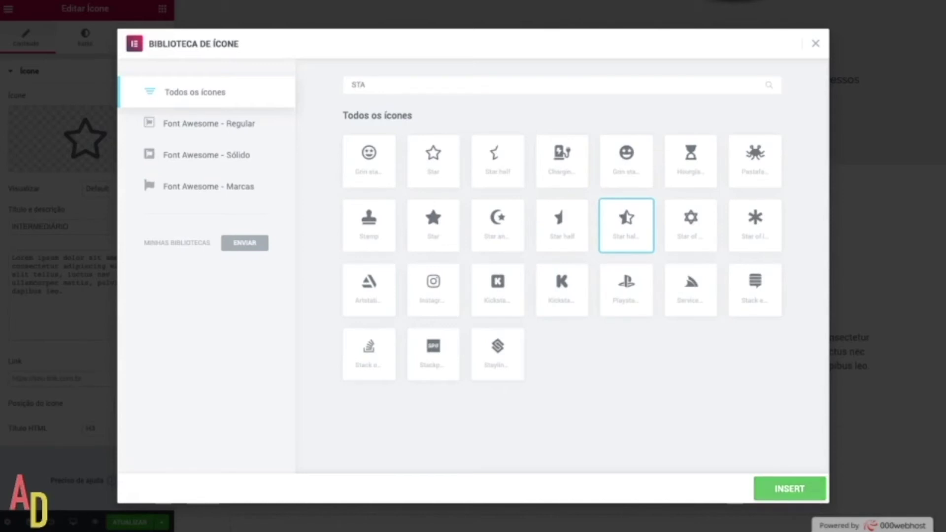
pyautogui.click(789, 488)
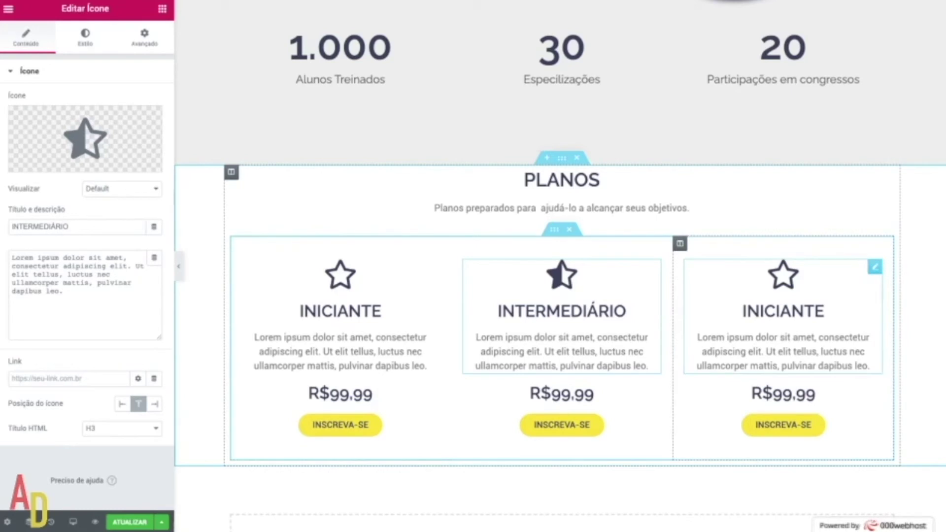
# Change the title of the third plan column to "AVANÇADO".
pyautogui.click(875, 266)
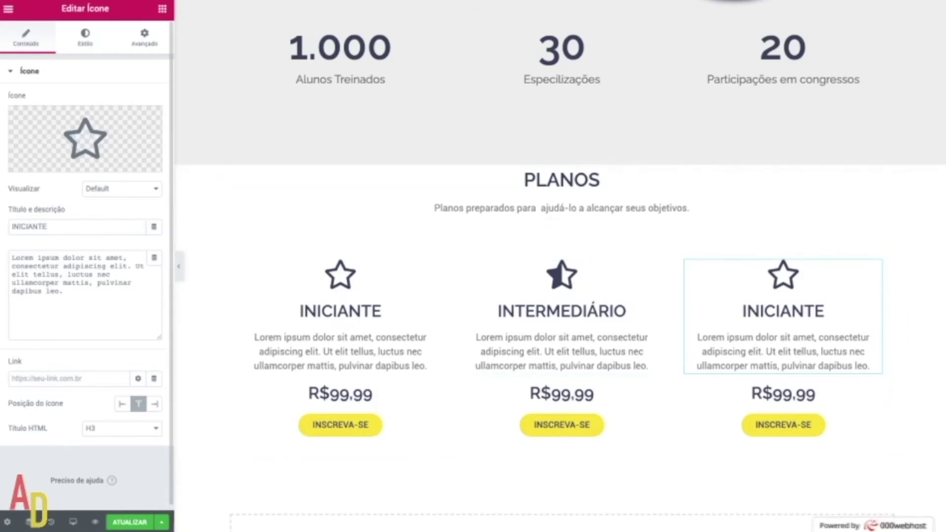
pyautogui.doubleClick(30, 227)
pyautogui.write('A')
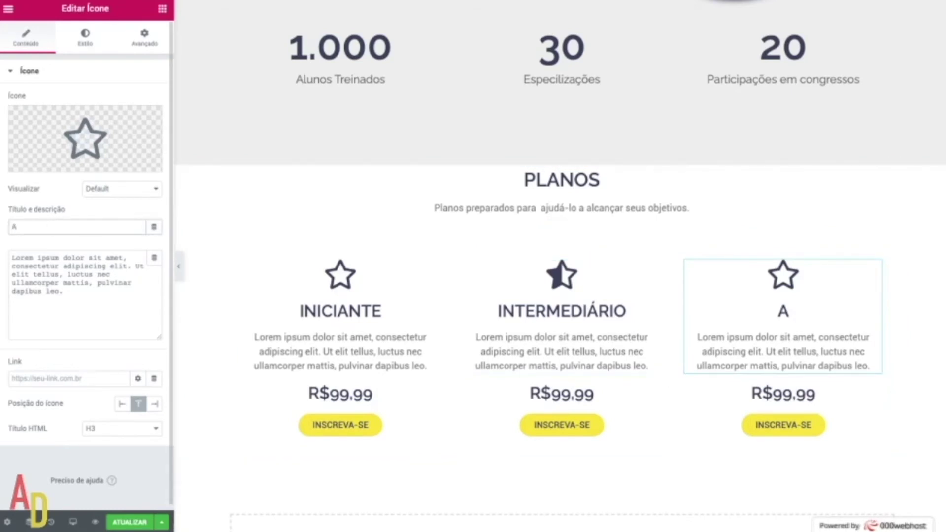
pyautogui.write('VANÇADO')
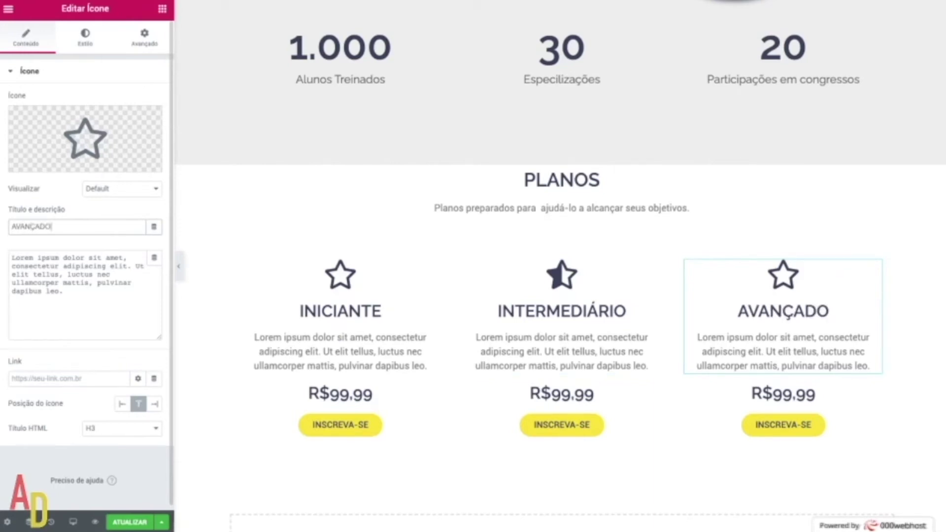
# Search the icon library for "STA" and replace the AVANÇADO column's icon with the solid star.
pyautogui.click(47, 163)
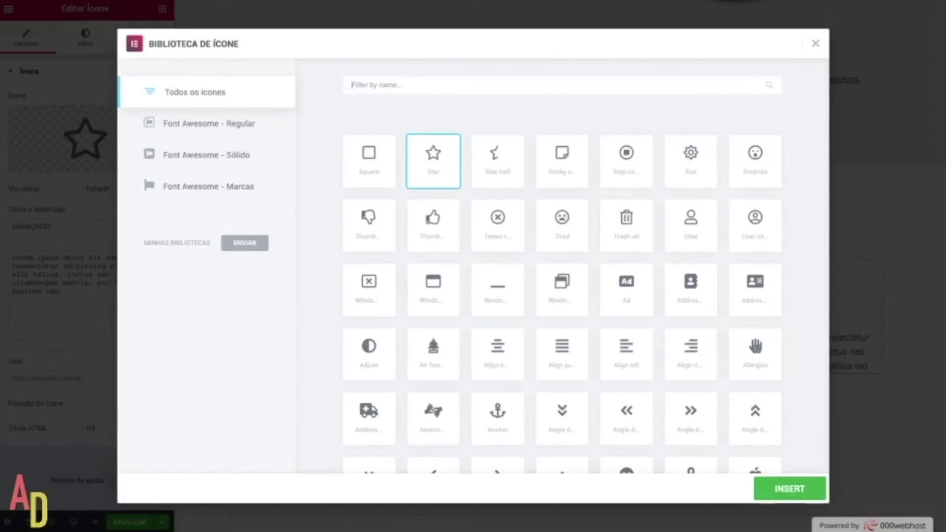
pyautogui.write('sta')
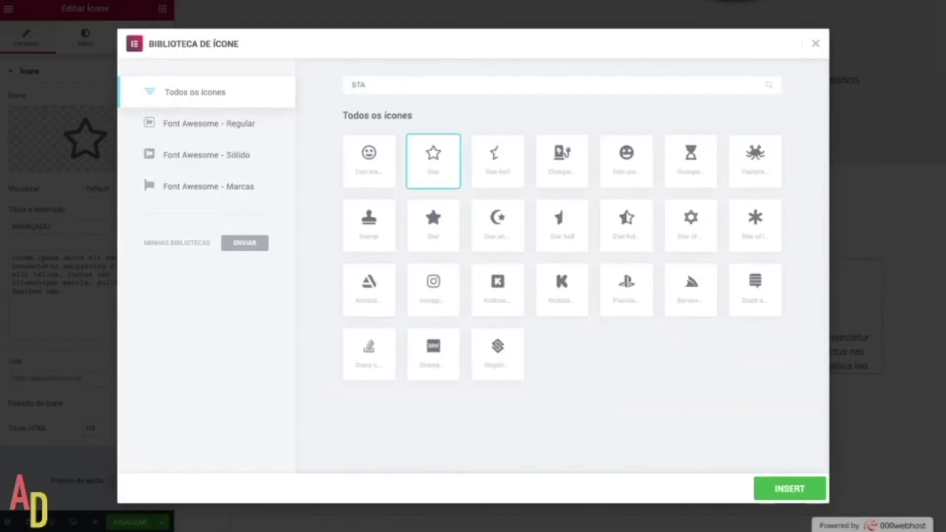
pyautogui.click(434, 226)
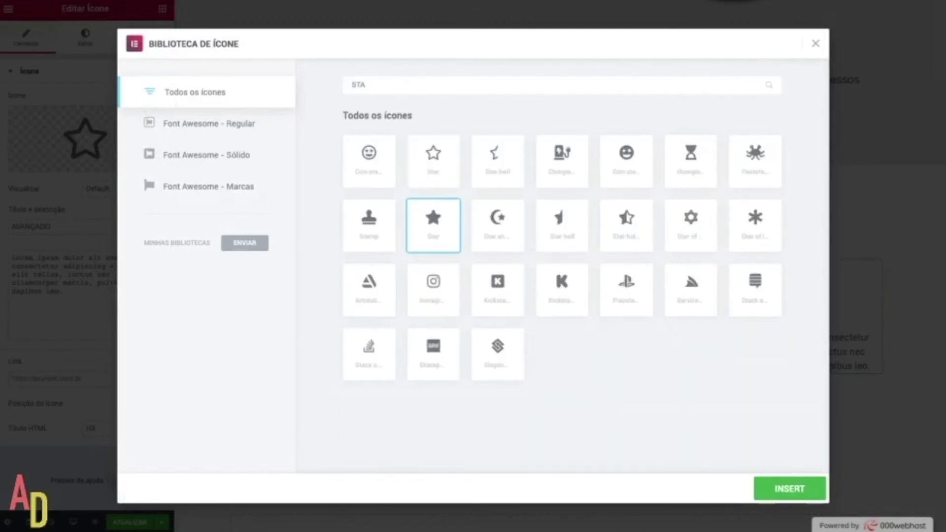
pyautogui.click(779, 490)
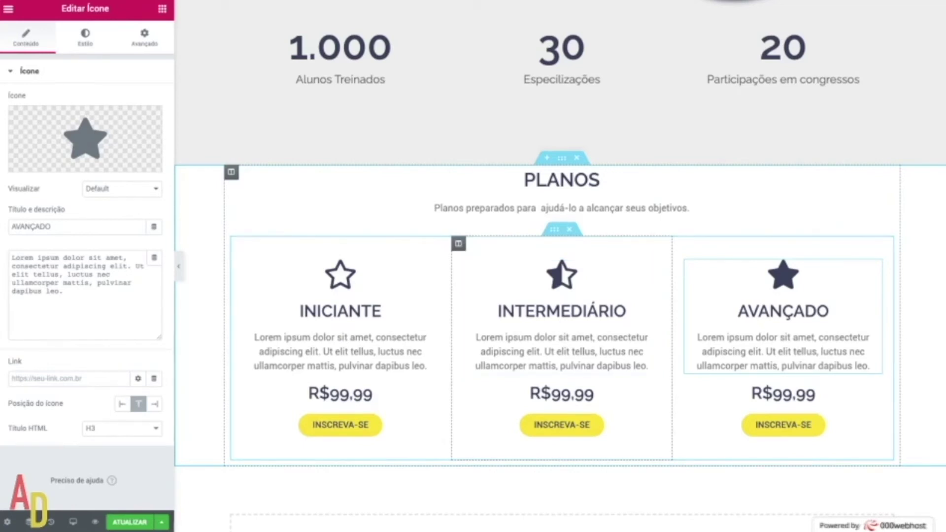
# Copy the SERVIÇOS section so its style can be reused.
pyautogui.scroll(10, 560, 266)
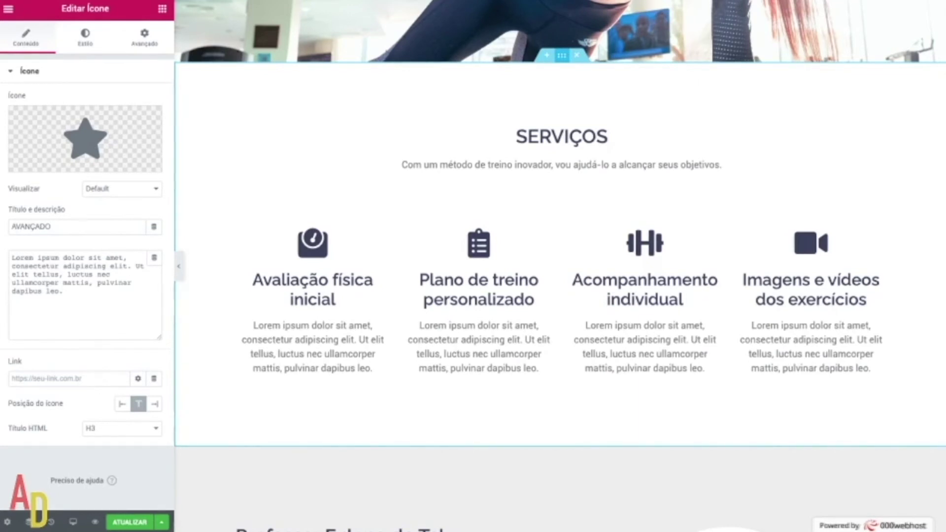
pyautogui.click(561, 56)
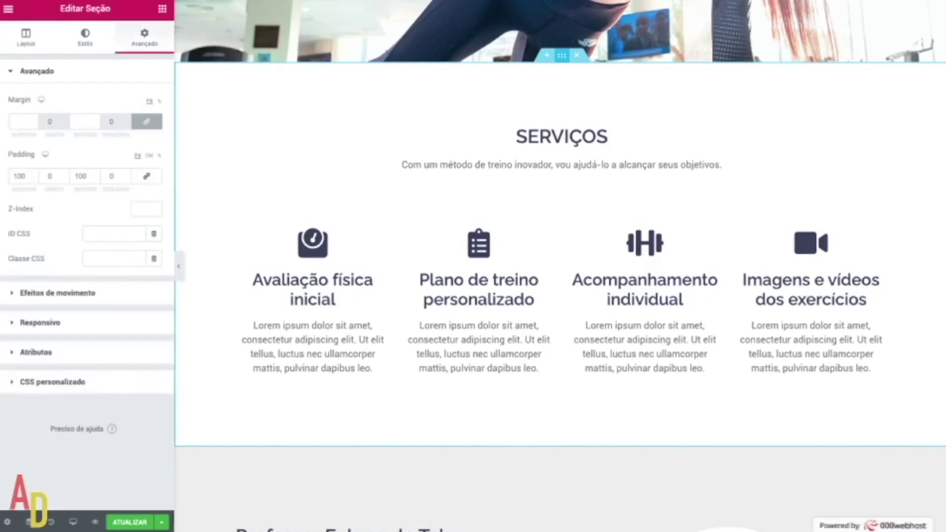
pyautogui.rightClick(561, 55)
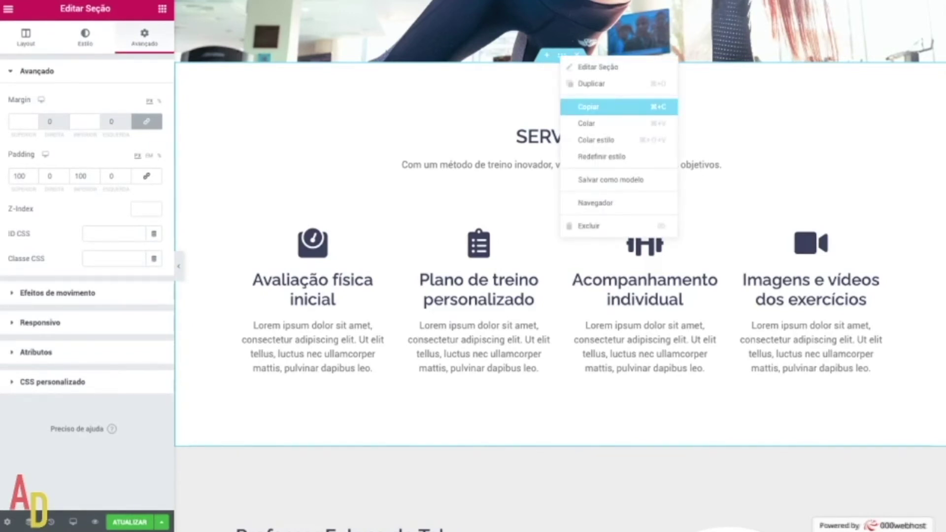
pyautogui.click(588, 107)
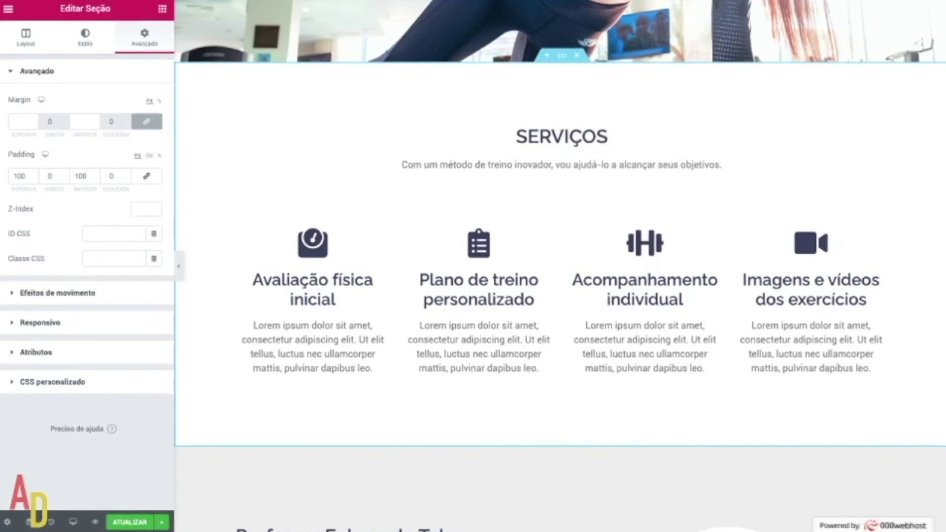
# Paste the copied SERVIÇOS section's style onto the PLANOS section.
pyautogui.scroll(-10, 560, 266)
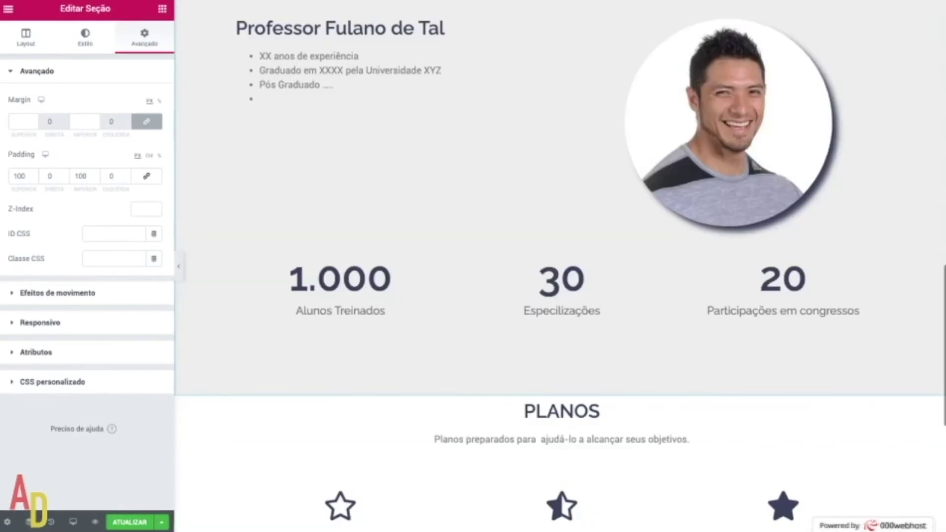
pyautogui.scroll(-5, 560, 266)
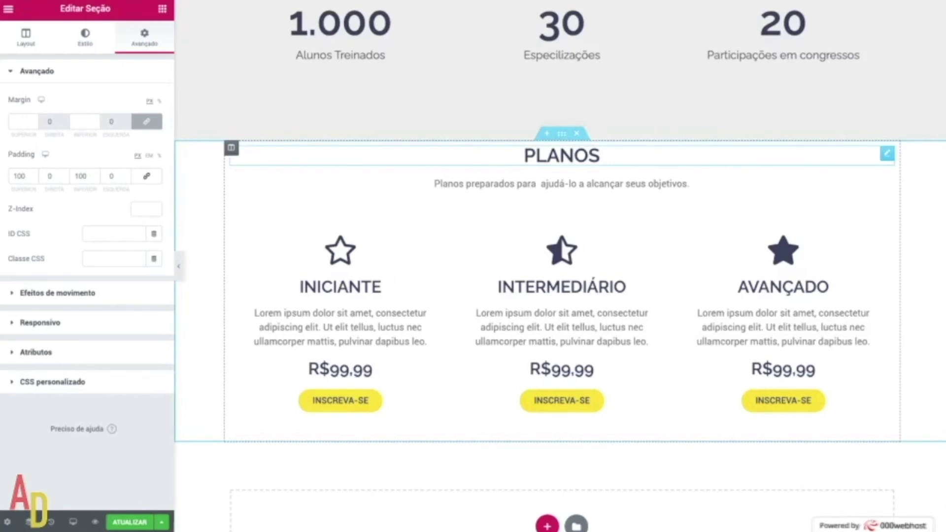
pyautogui.scroll(-1, 560, 266)
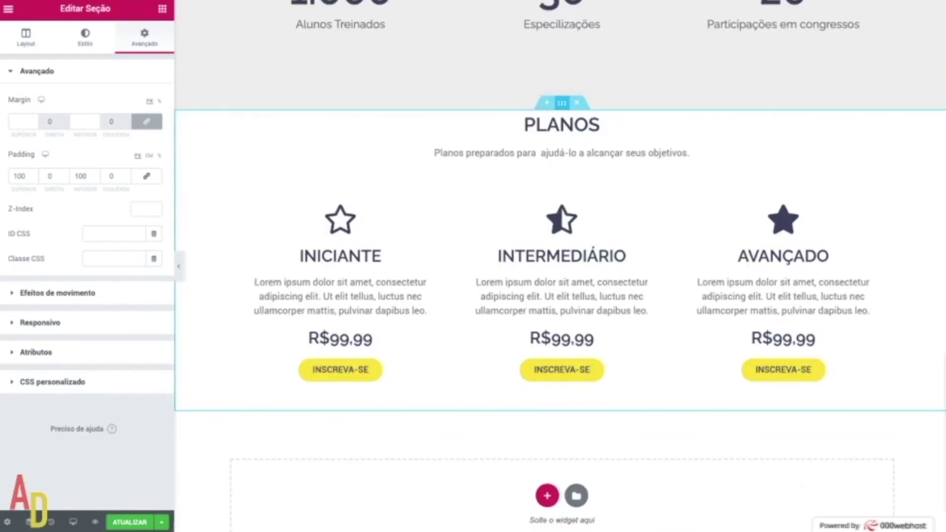
pyautogui.click(561, 103)
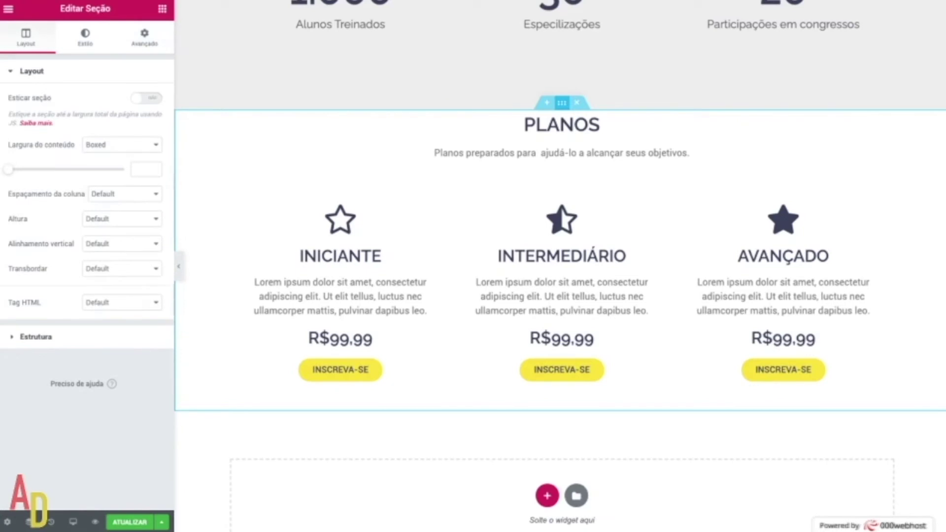
pyautogui.rightClick(562, 103)
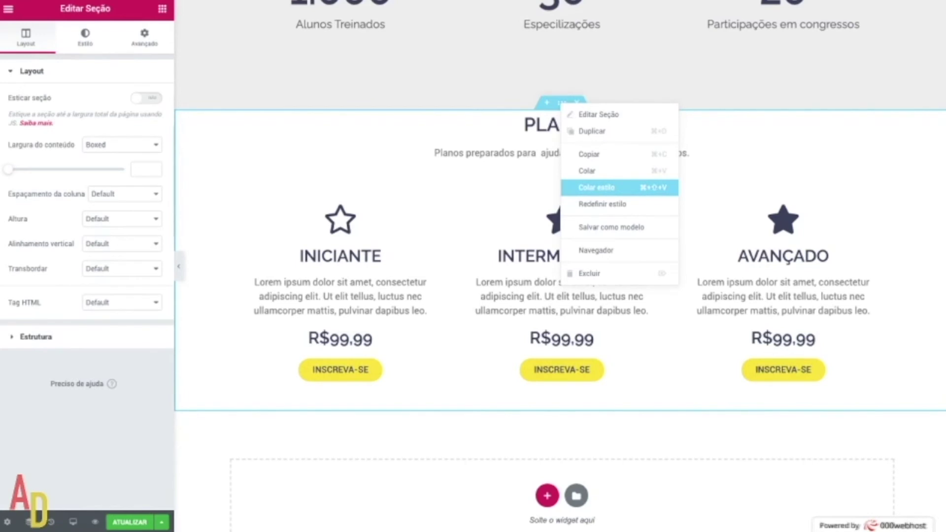
pyautogui.click(596, 187)
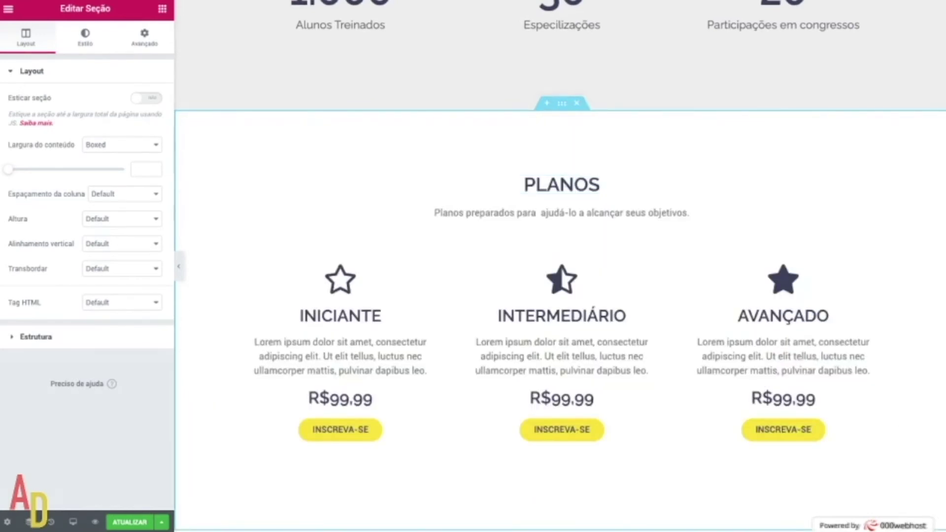
# Update the page, view the PLANOS section with the editing panel collapsed, and restore the panel.
pyautogui.scroll(-3, 560, 266)
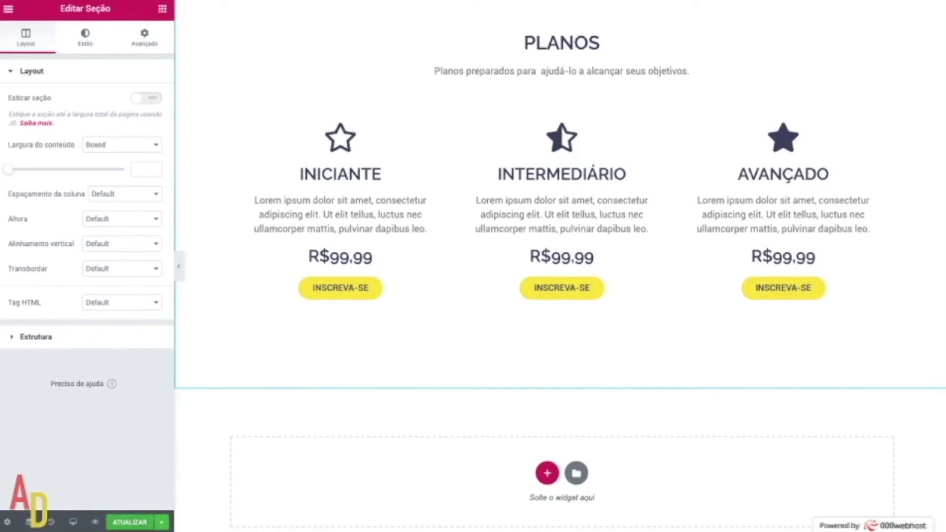
pyautogui.click(130, 522)
pyautogui.click(179, 267)
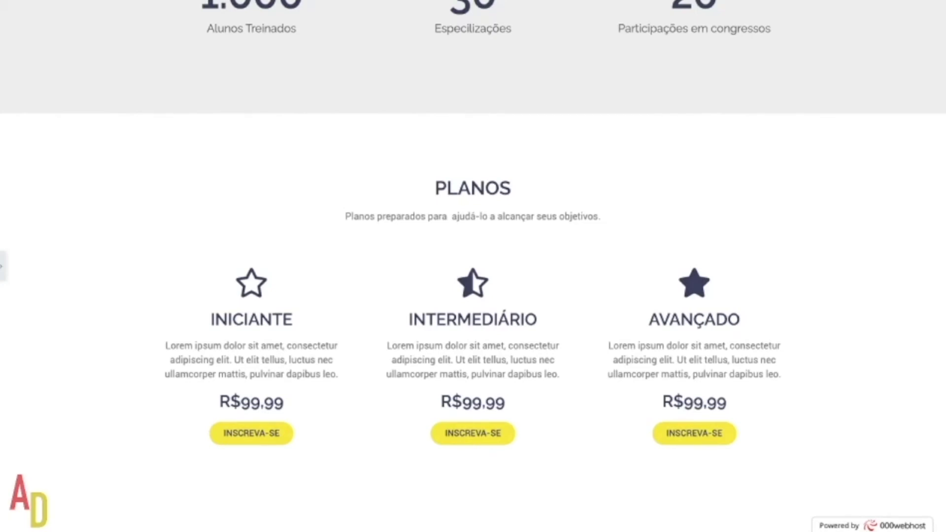
pyautogui.scroll(1, 473, 266)
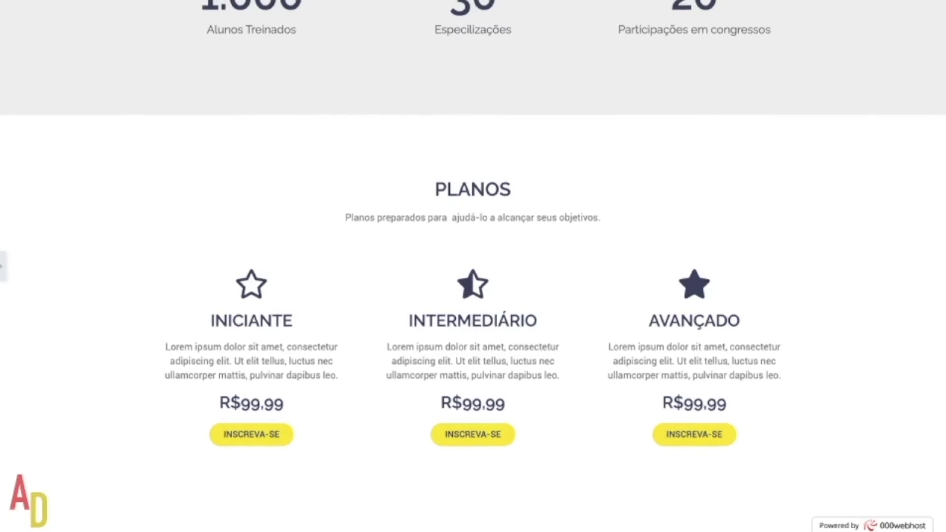
pyautogui.click(2, 266)
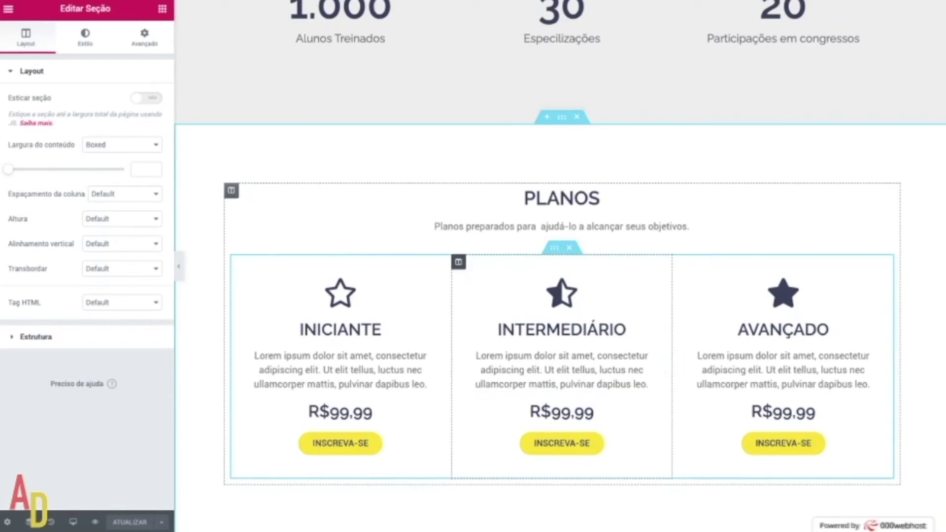
# Give the INTERMEDIÁRIO column a classic background in yellow #FEE440 and preview the section with the editing panel hidden.
pyautogui.click(458, 262)
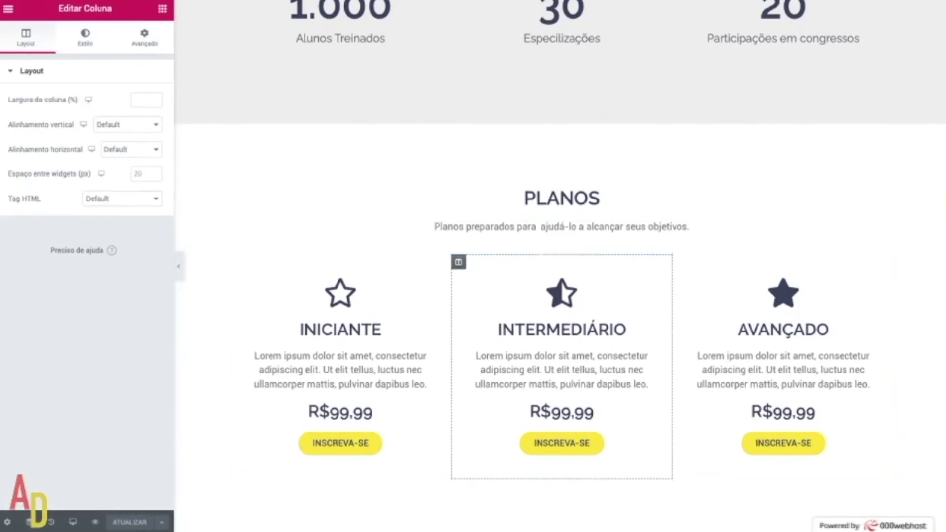
pyautogui.click(85, 37)
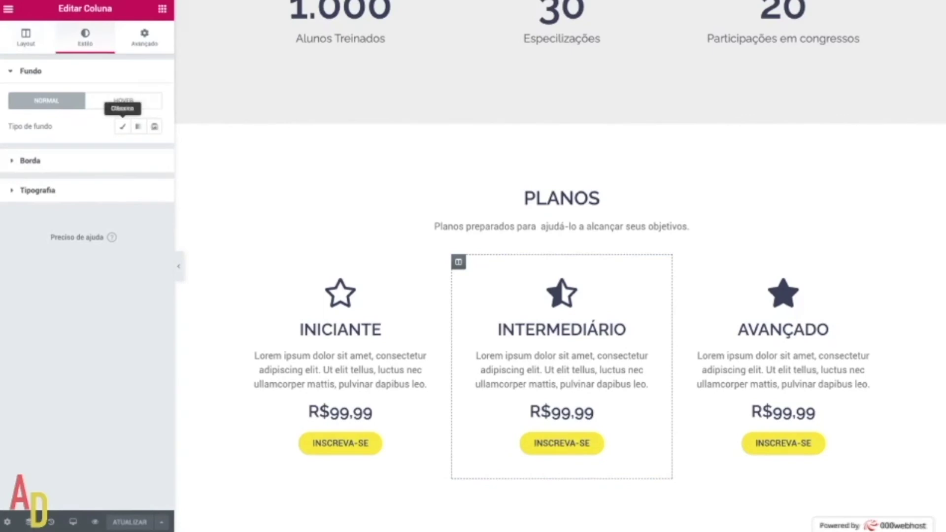
pyautogui.click(122, 126)
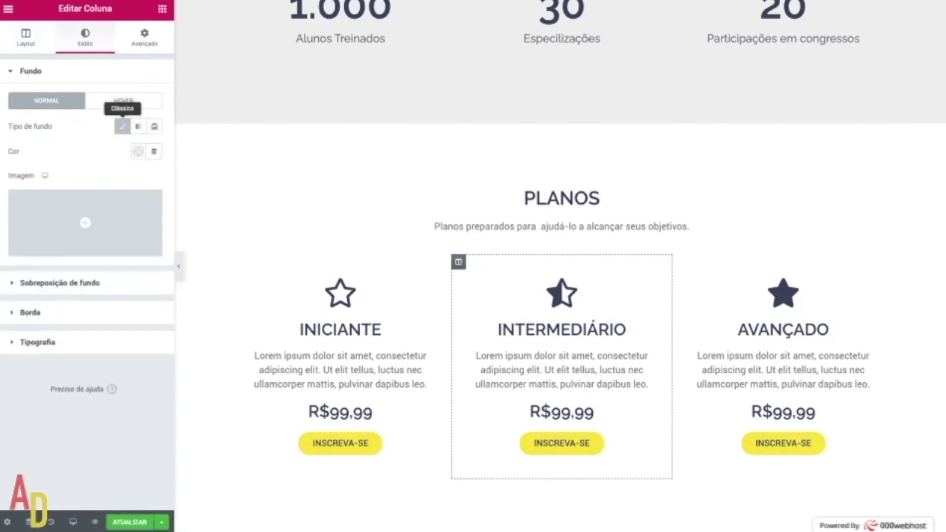
pyautogui.click(138, 152)
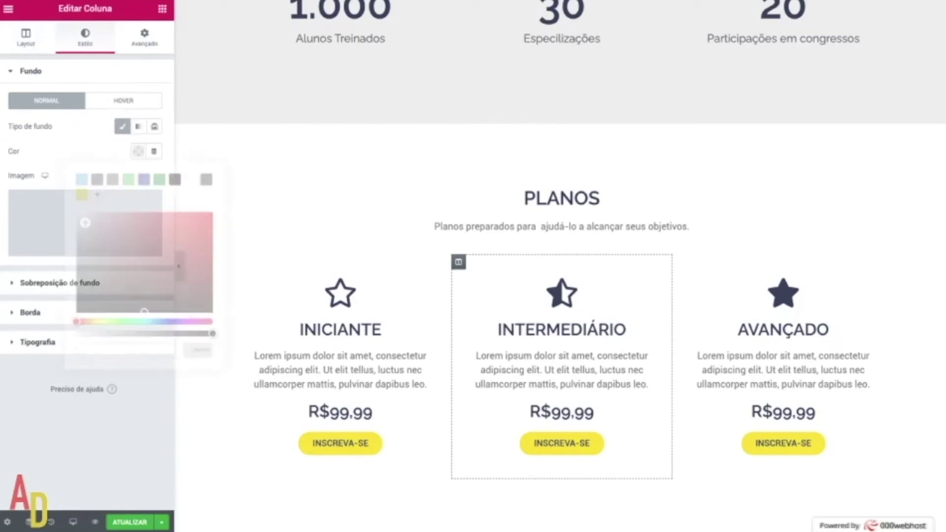
pyautogui.click(82, 194)
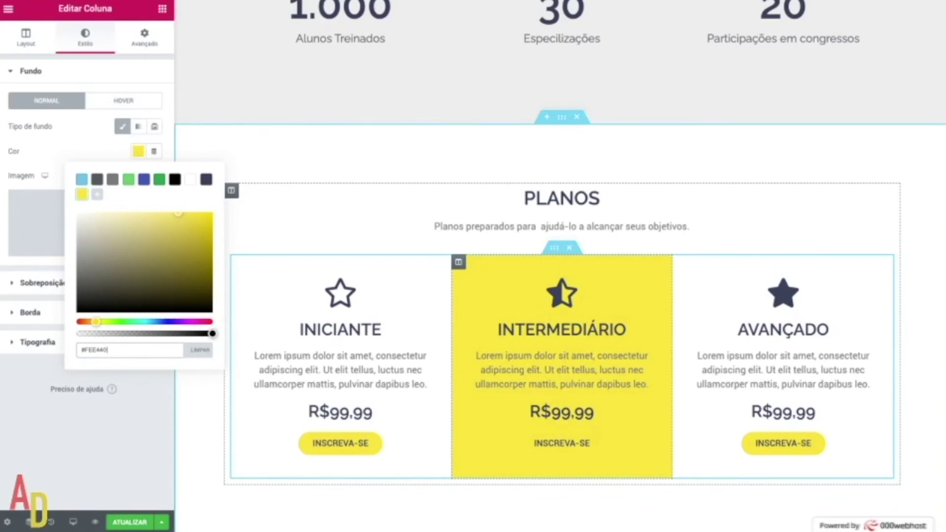
pyautogui.press('Escape')
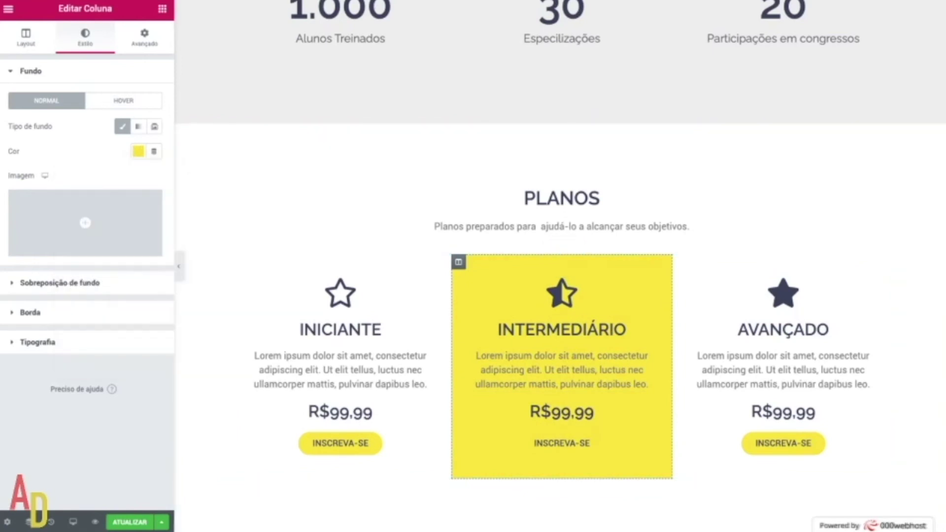
pyautogui.hotkey('ctrl', 'p')
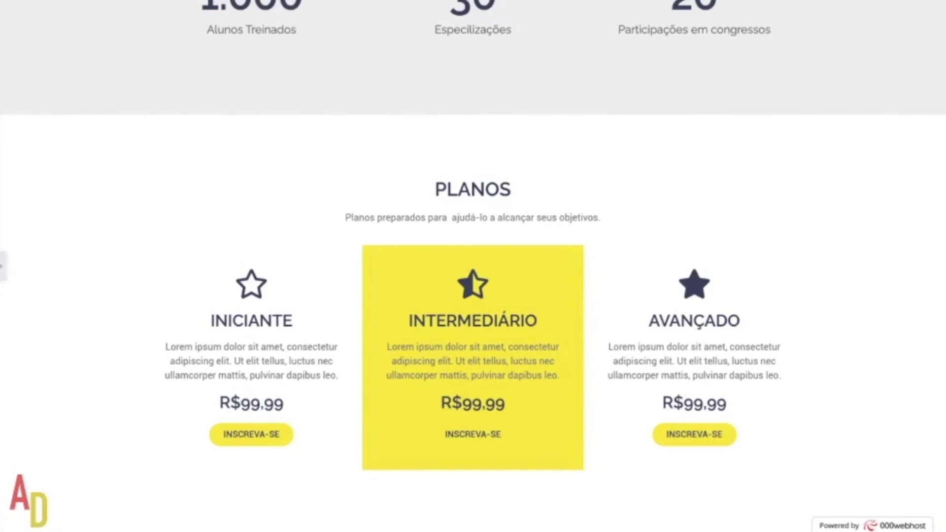
pyautogui.click(2, 266)
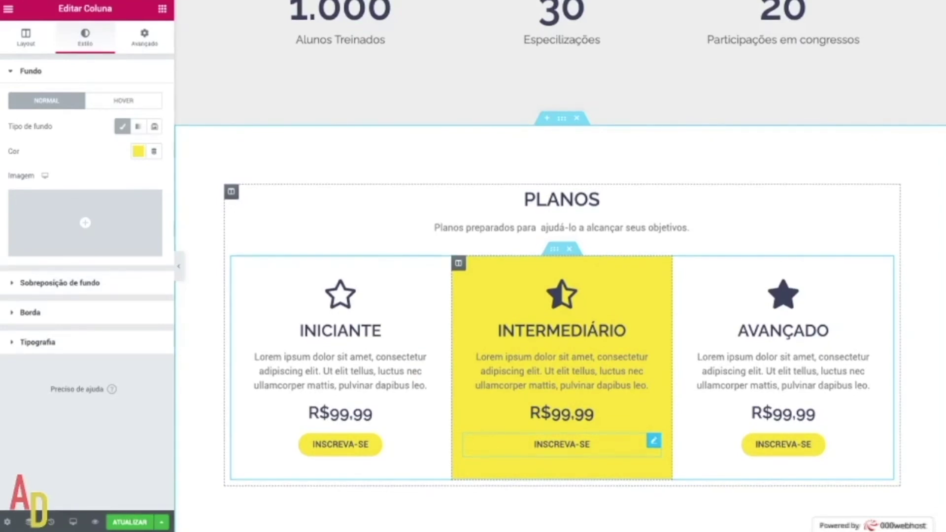
# Set the INTERMEDIÁRIO button's text colour to #FEE440 and background colour to #3A405A, and preview the section without the editing panel.
pyautogui.click(654, 441)
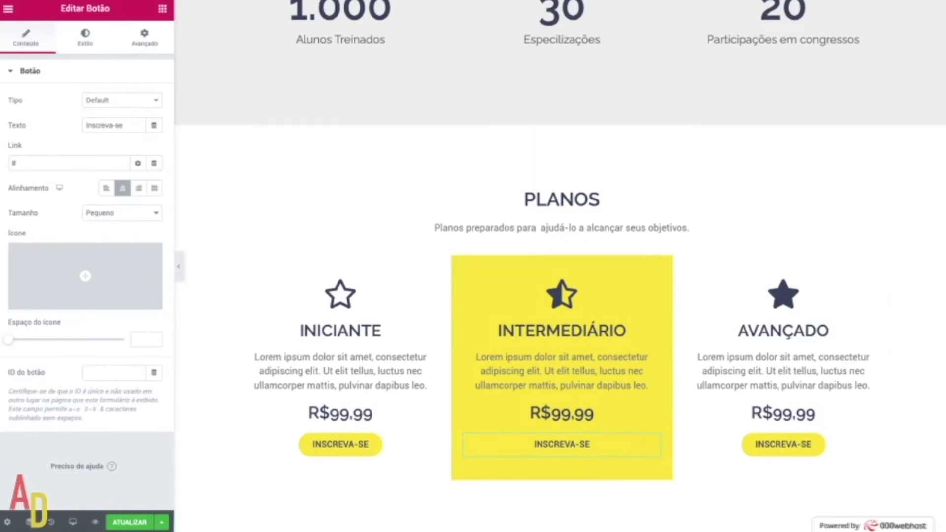
pyautogui.click(86, 37)
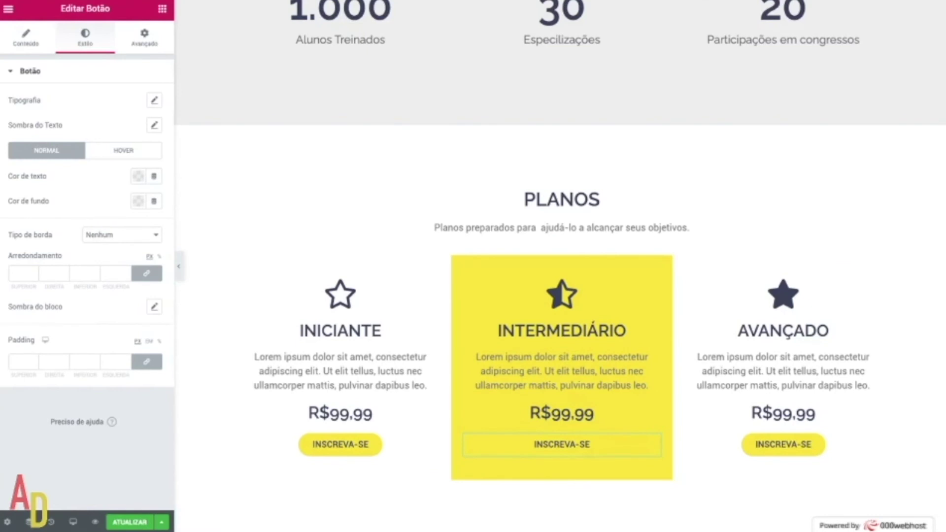
pyautogui.click(25, 37)
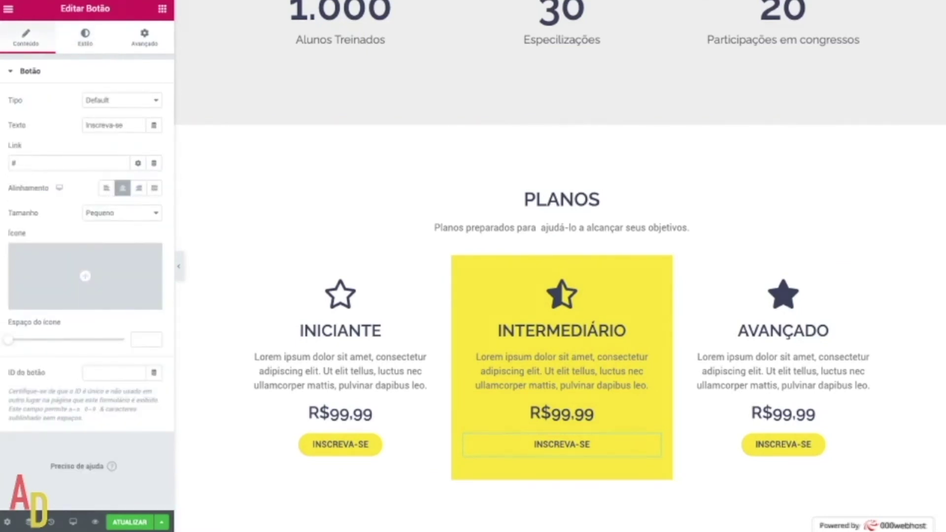
pyautogui.click(86, 37)
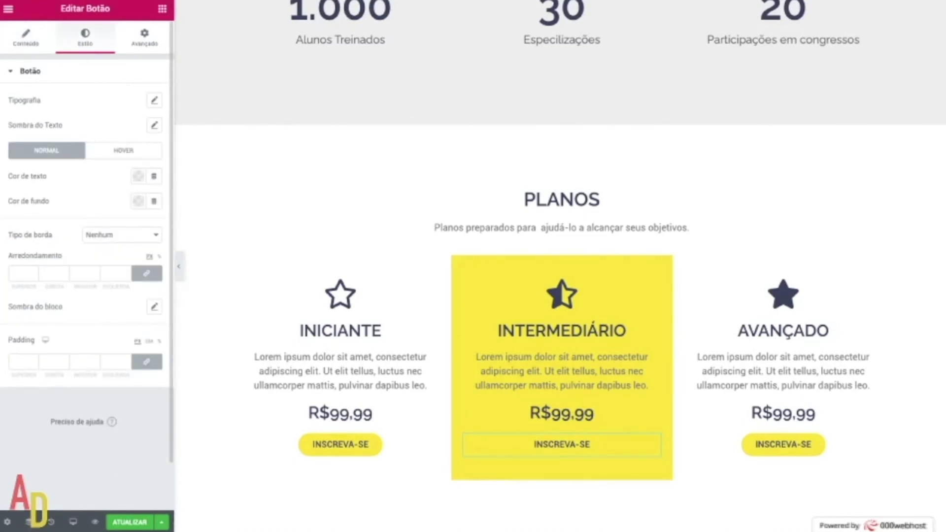
pyautogui.click(138, 176)
pyautogui.write('#FEE440')
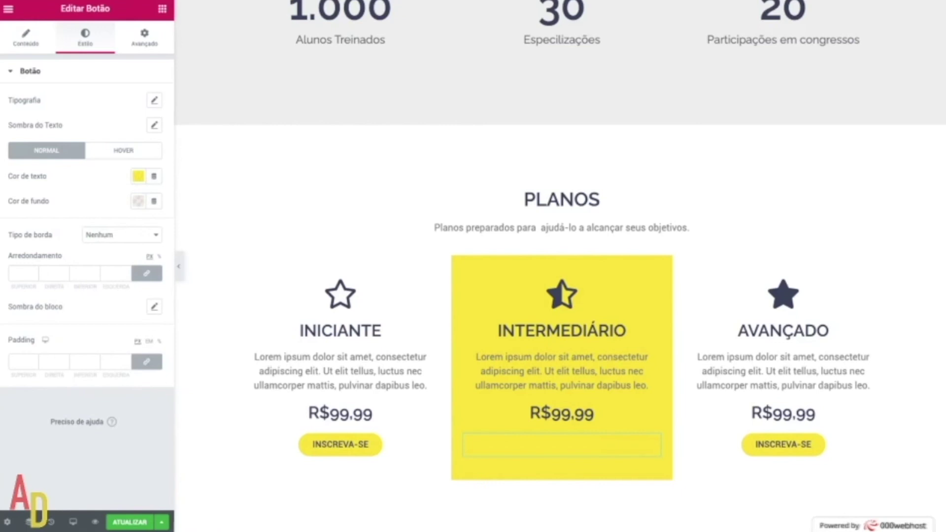
pyautogui.click(138, 201)
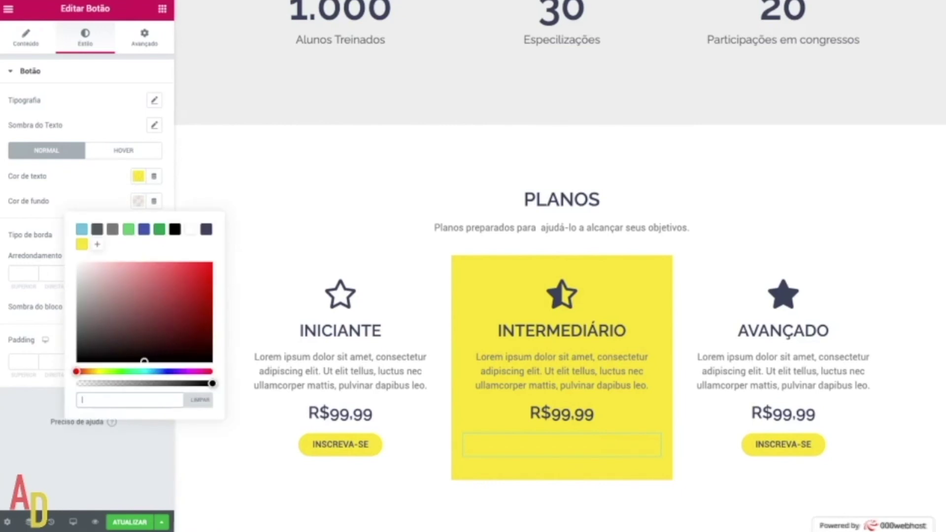
pyautogui.write('#3A405A')
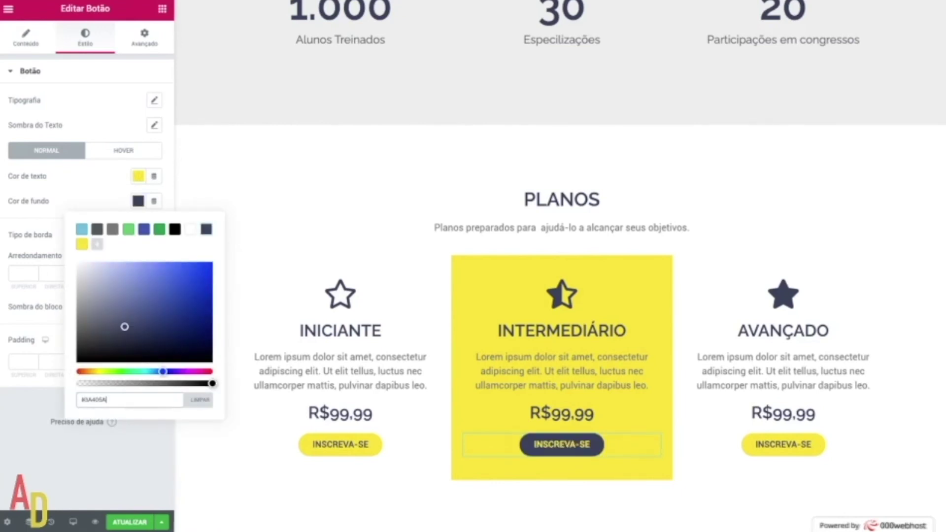
pyautogui.click(252, 167)
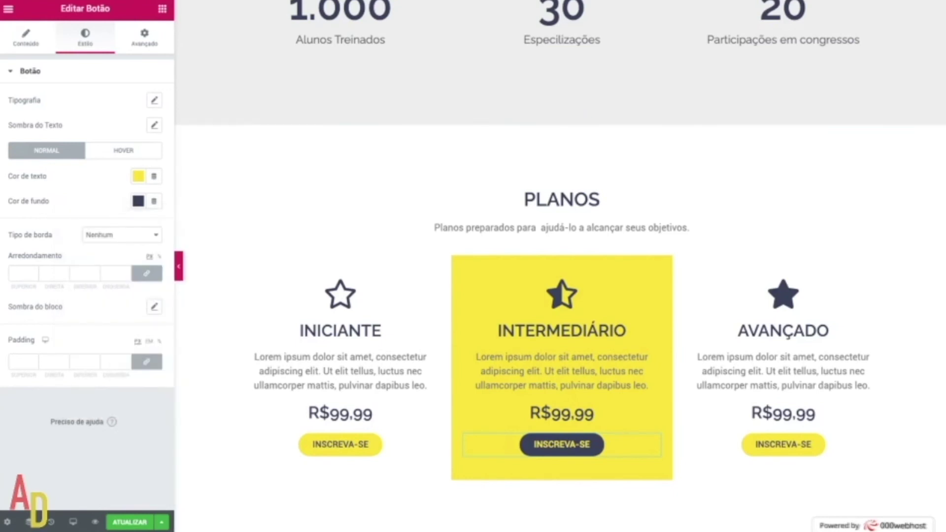
pyautogui.click(178, 266)
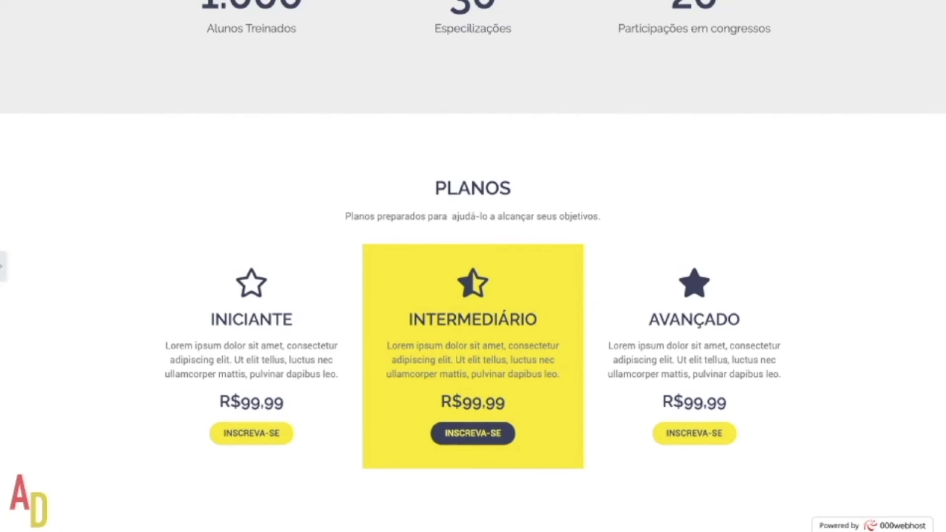
pyautogui.click(3, 266)
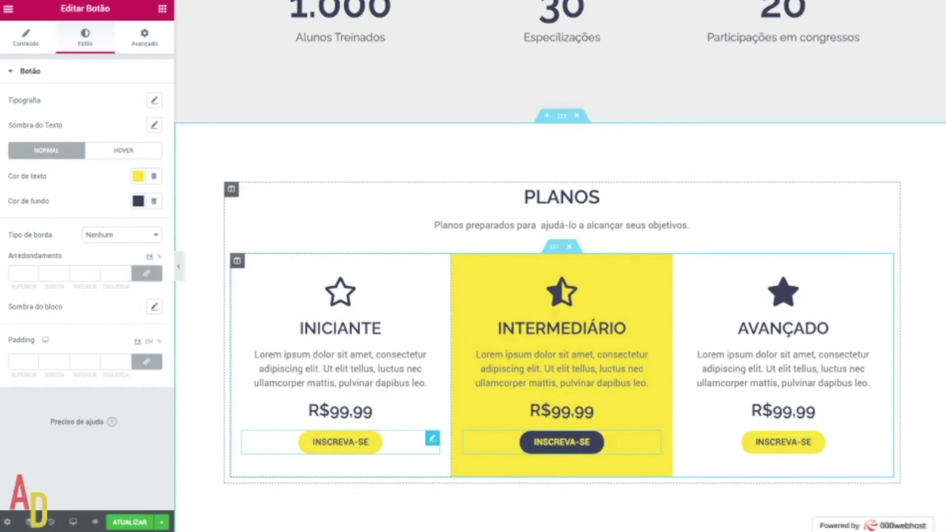
# Set the hover animation of the INICIANTE column's INSCREVA-SE button to Pulse.
pyautogui.click(433, 438)
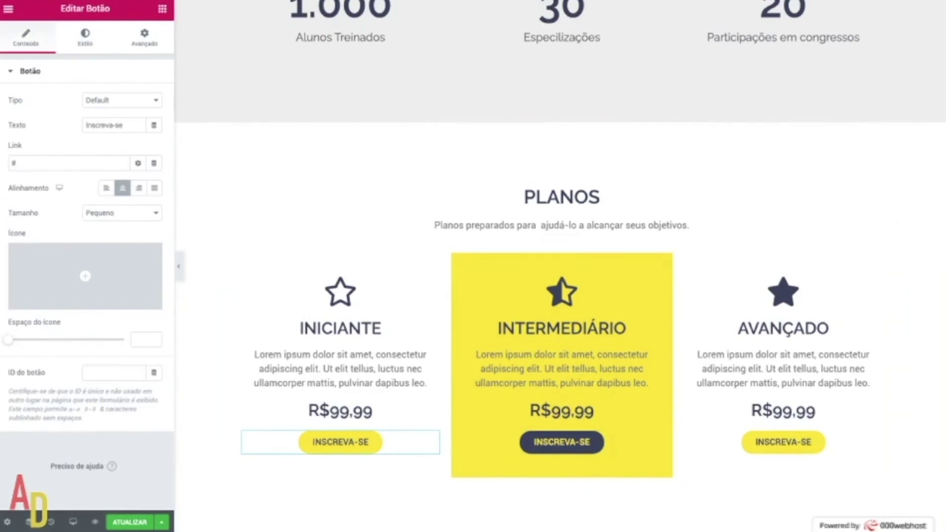
pyautogui.click(86, 37)
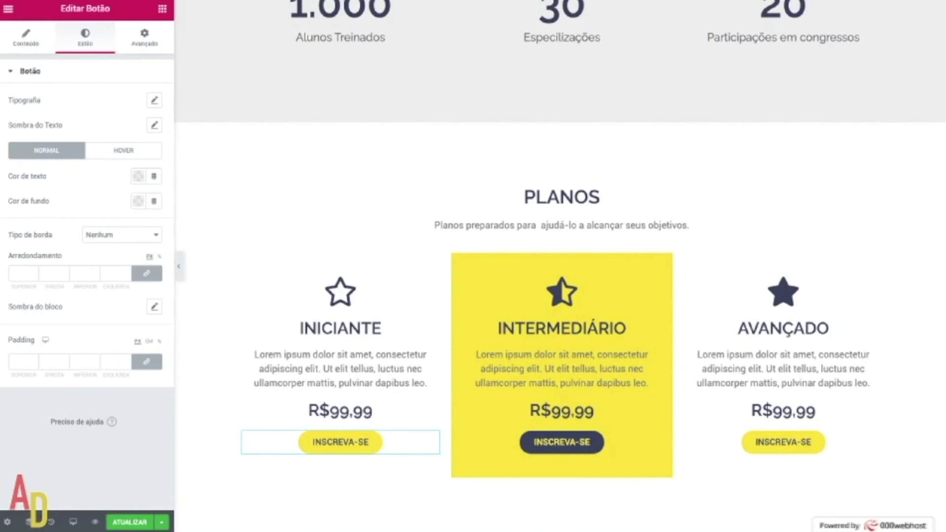
pyautogui.click(123, 151)
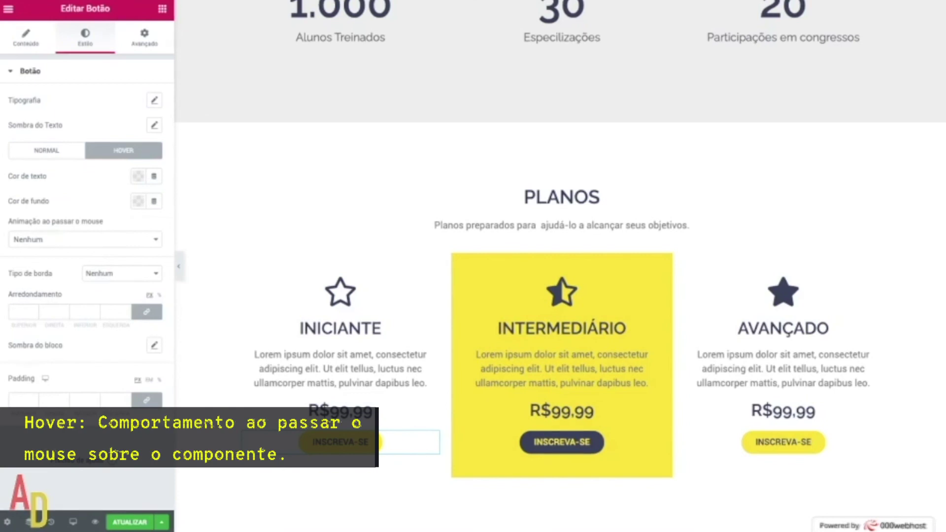
pyautogui.click(85, 239)
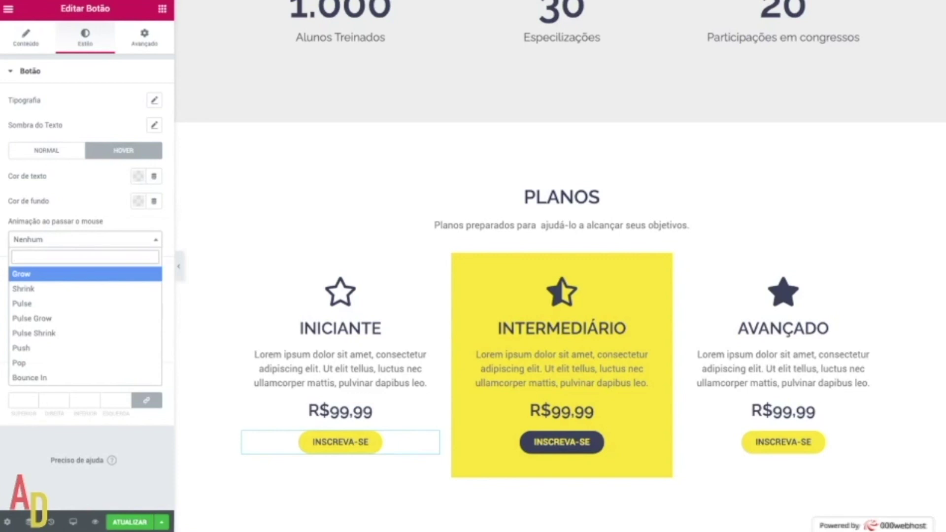
pyautogui.scroll(-5, 85, 325)
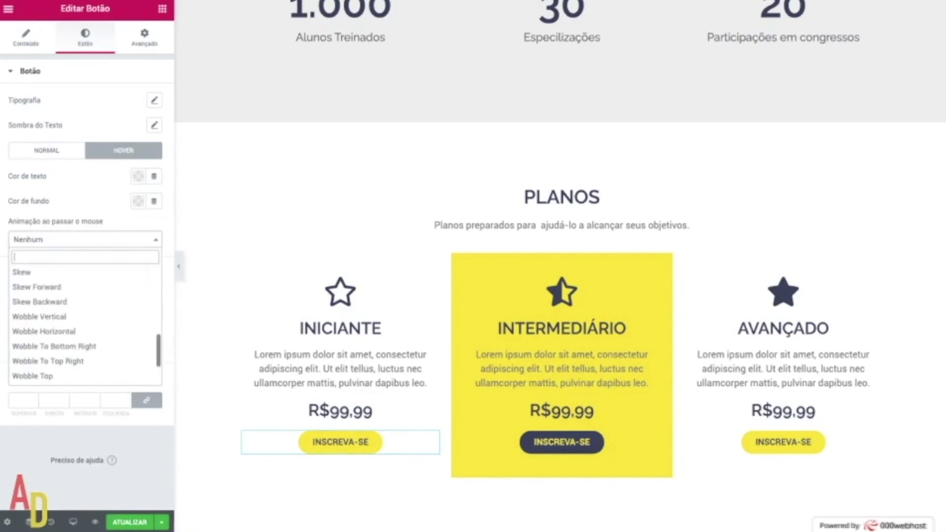
pyautogui.scroll(-2, 85, 303)
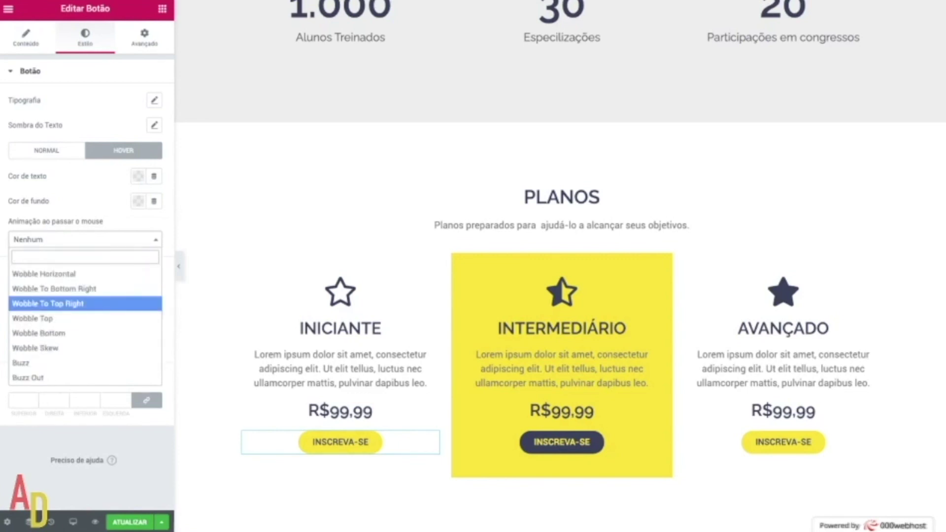
pyautogui.scroll(6, 84, 304)
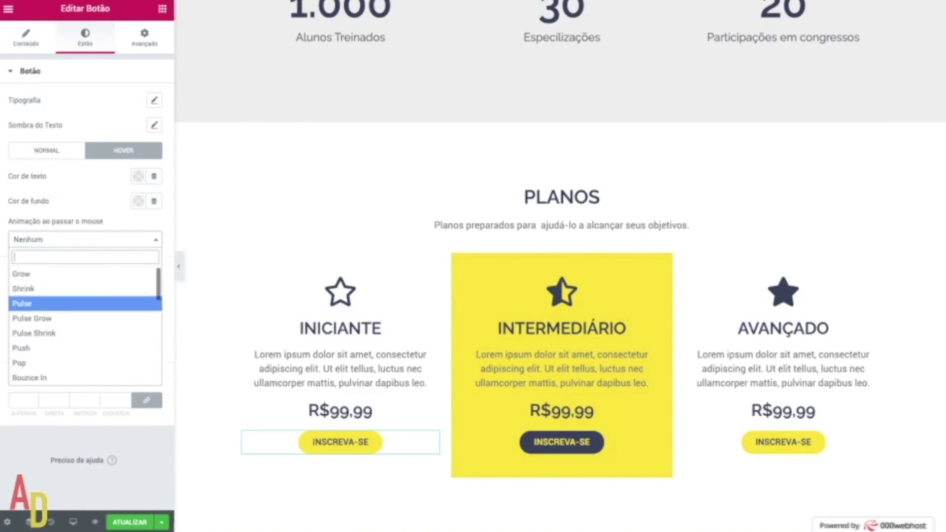
pyautogui.click(29, 303)
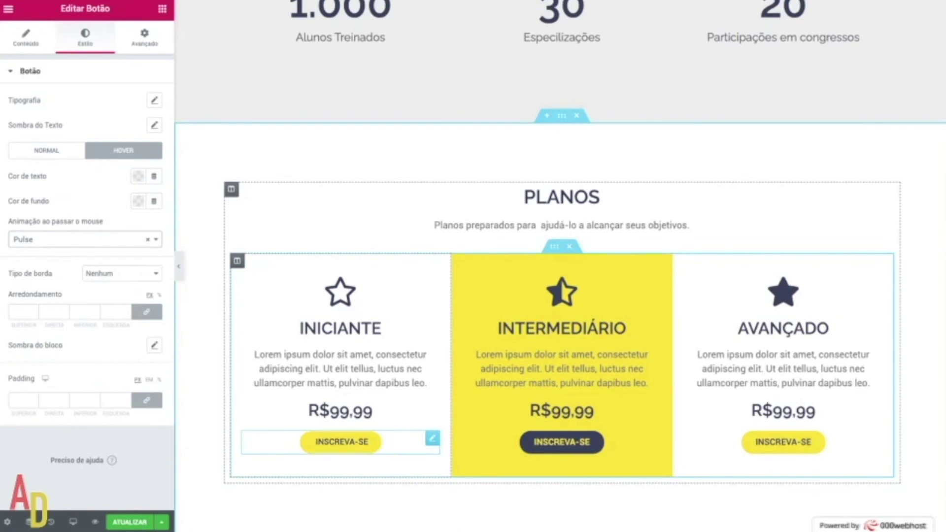
pyautogui.click(85, 240)
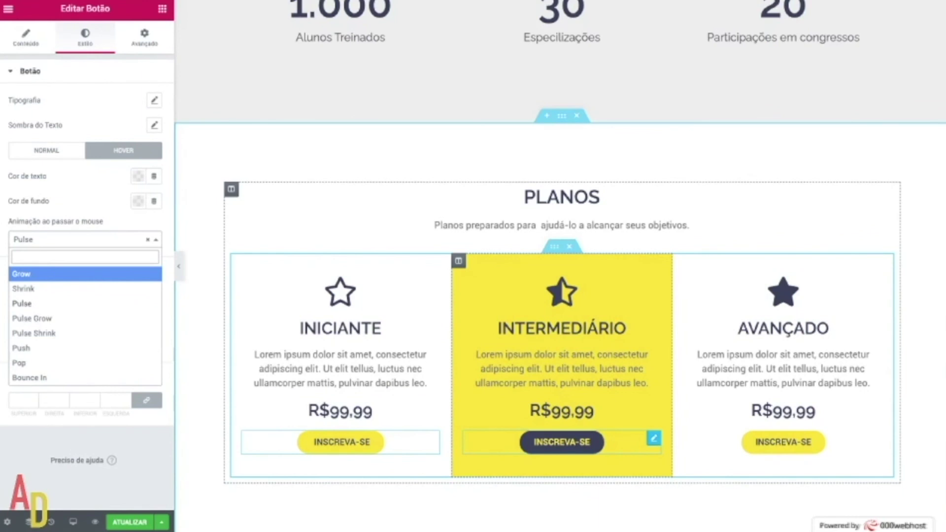
# Apply the Pulse hover animation to the INTERMEDIÁRIO column's INSCREVA-SE button.
pyautogui.click(654, 438)
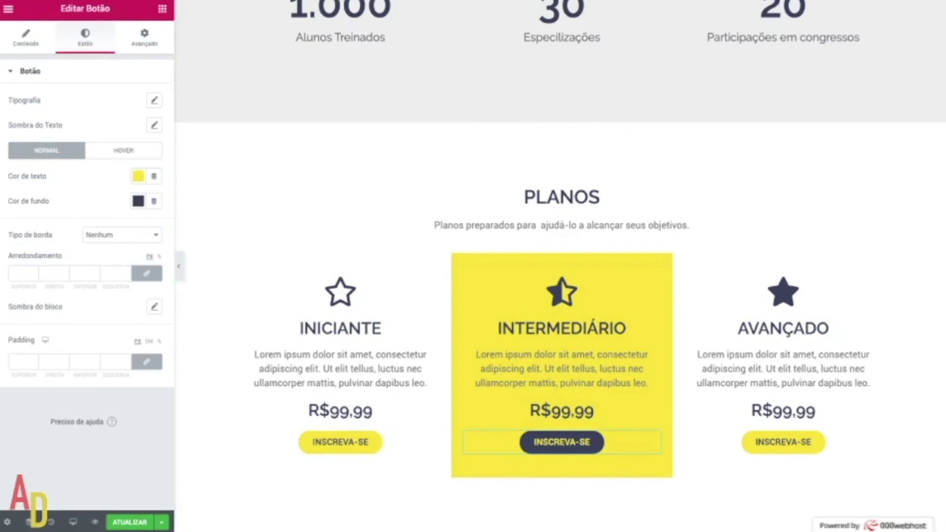
pyautogui.click(123, 150)
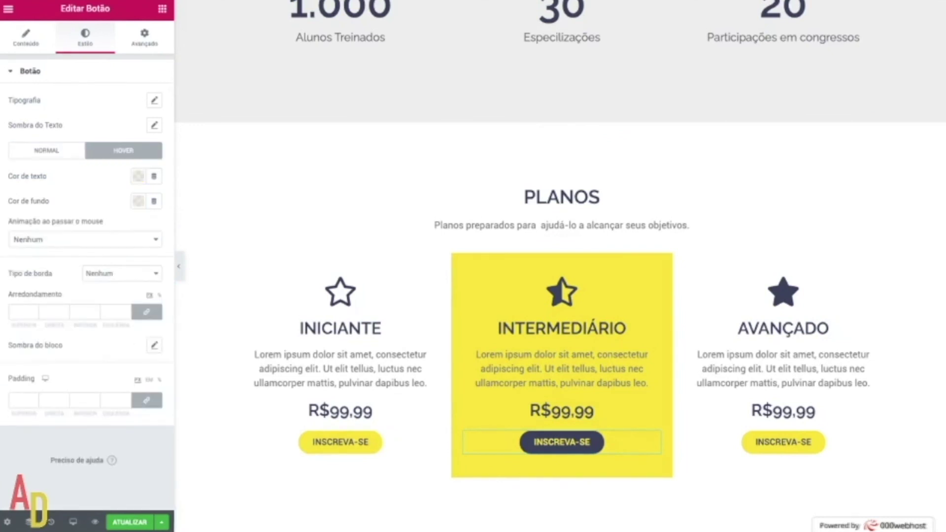
pyautogui.click(85, 240)
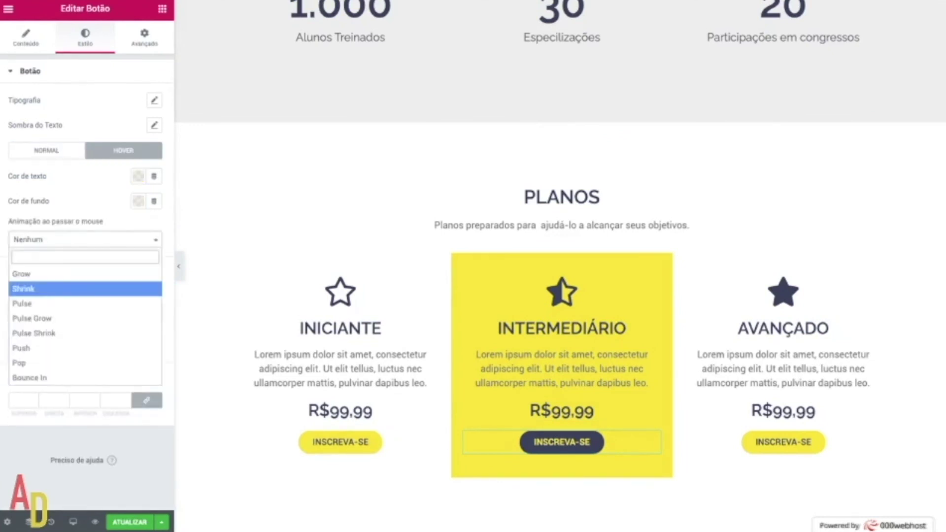
pyautogui.click(21, 304)
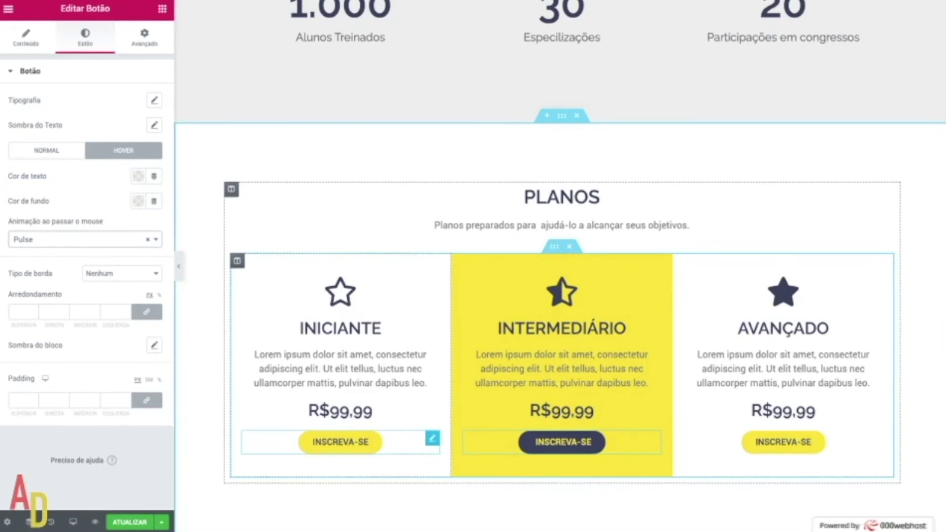
# Copy the INICIANTE column's INSCREVA-SE button and paste its style onto the AVANÇADO column's button.
pyautogui.rightClick(436, 442)
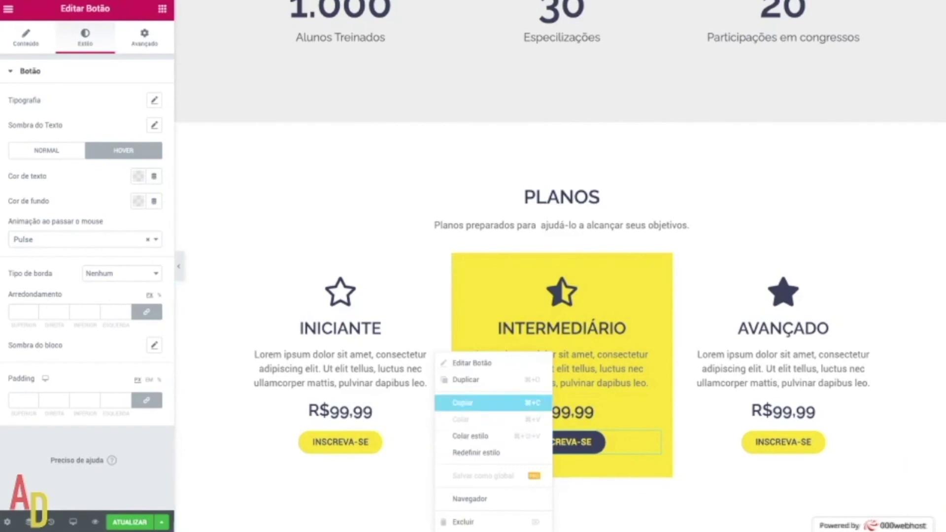
pyautogui.click(463, 402)
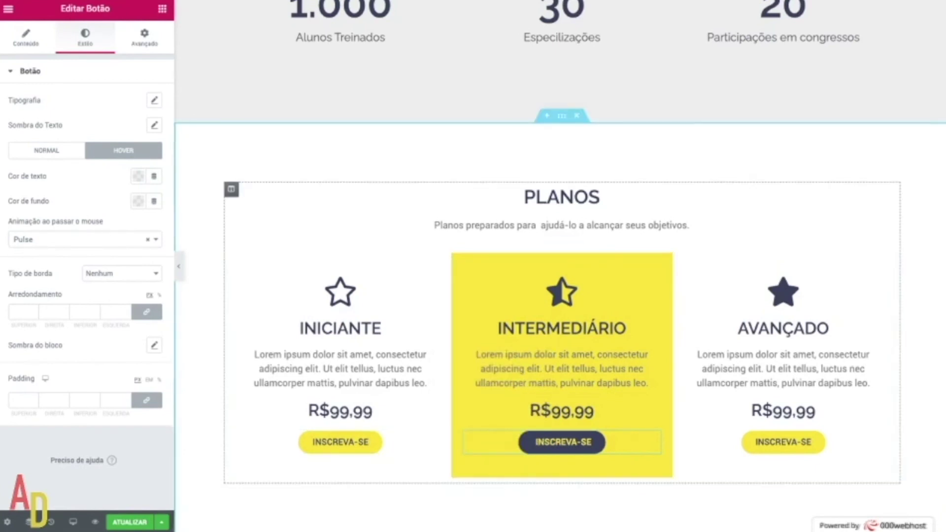
pyautogui.rightClick(833, 436)
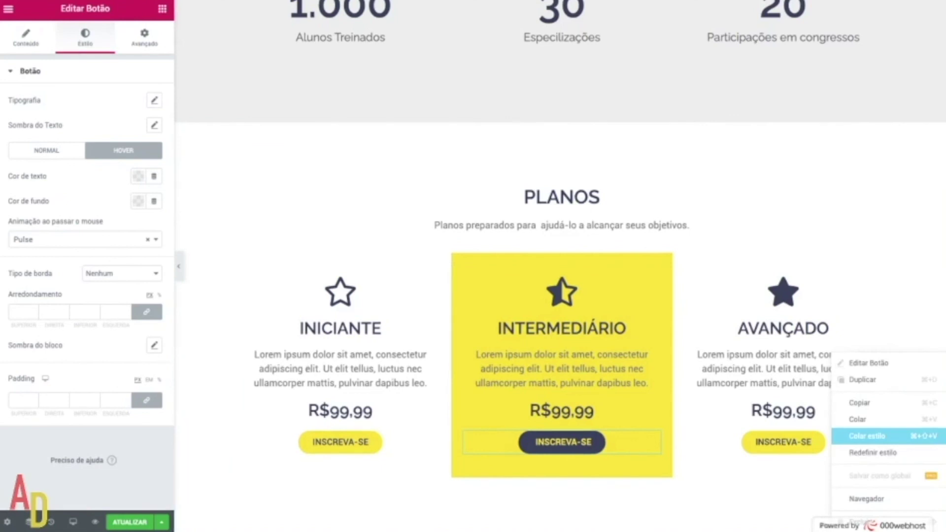
pyautogui.click(867, 436)
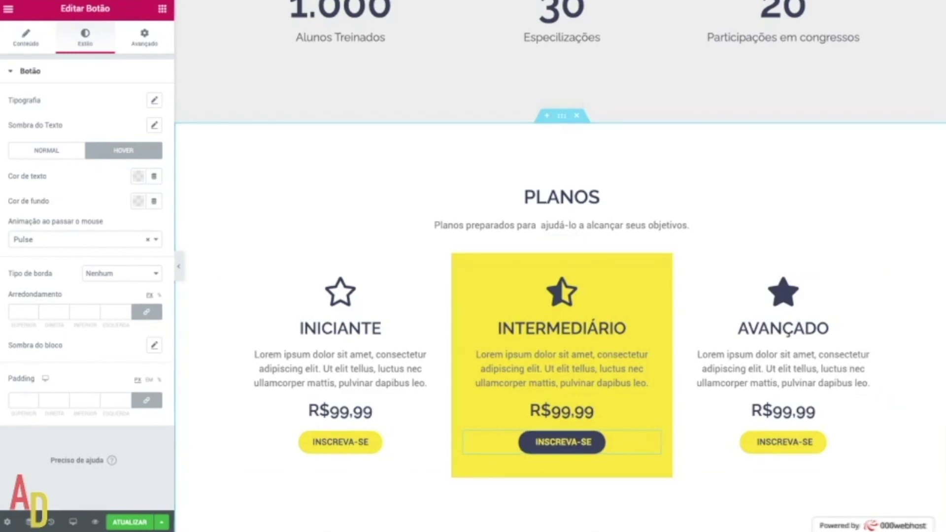
# Save the page, preview the PLANOS section with the editing panel collapsed, and restore the panel.
pyautogui.hotkey('ctrl', 's')
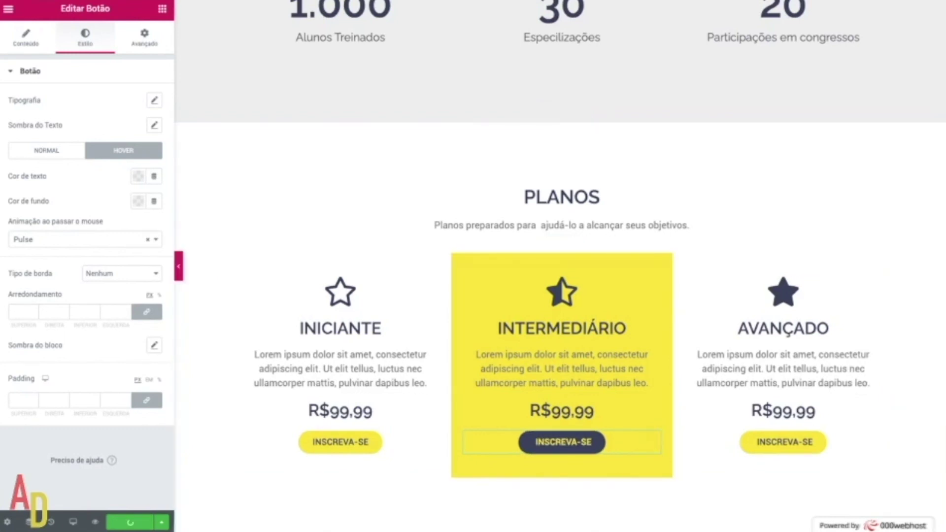
pyautogui.click(178, 266)
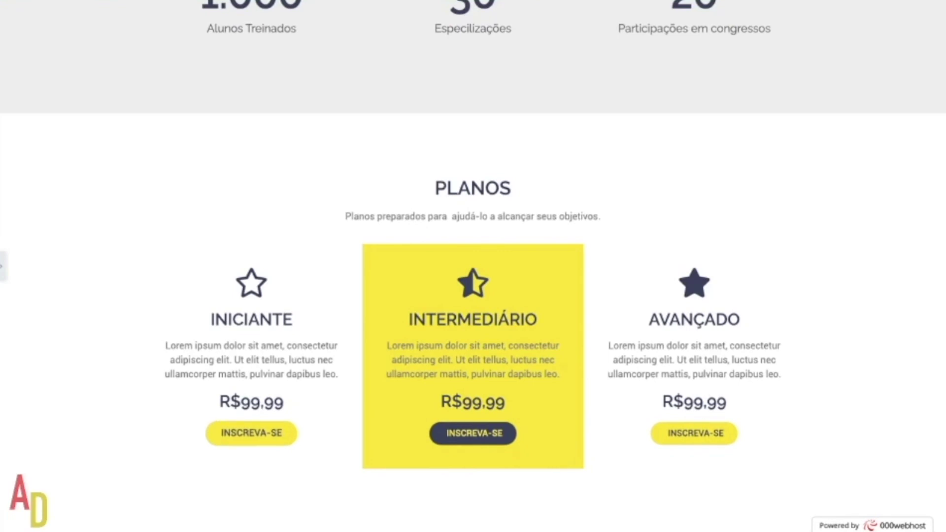
pyautogui.scroll(1, 251, 432)
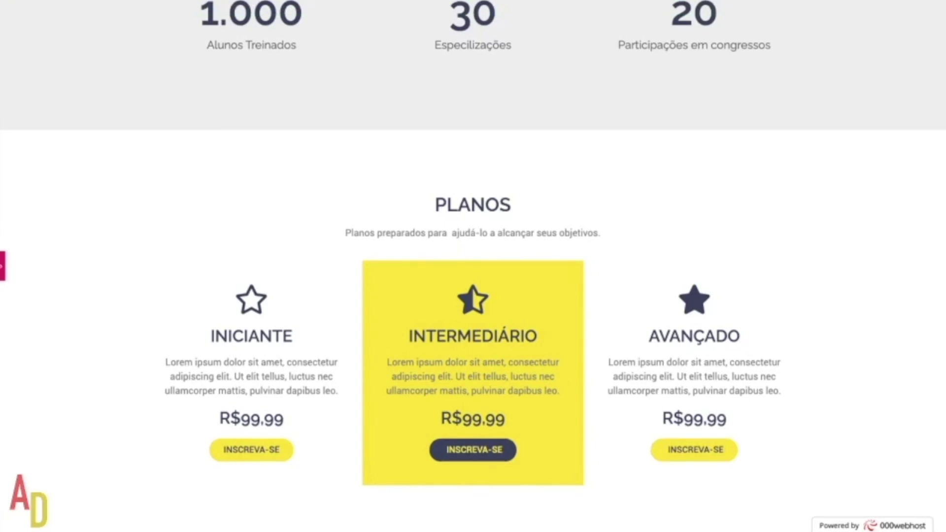
pyautogui.click(3, 266)
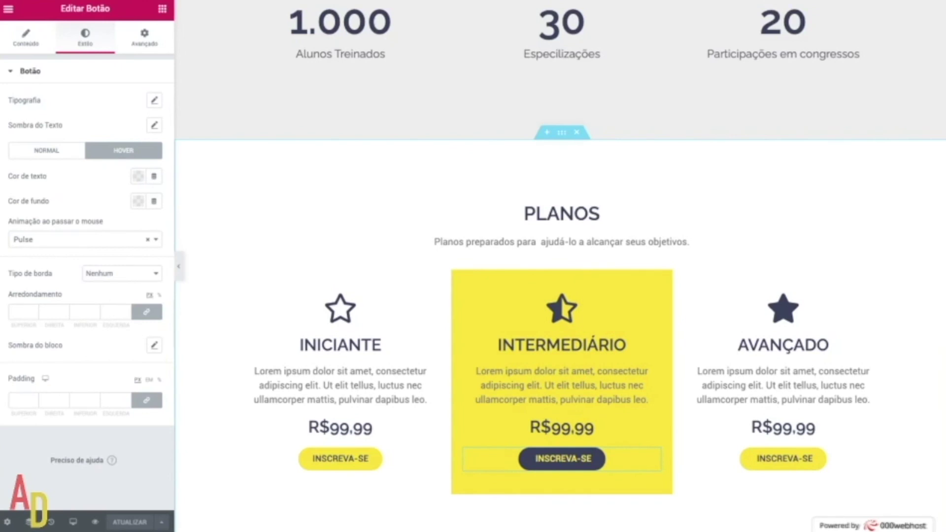